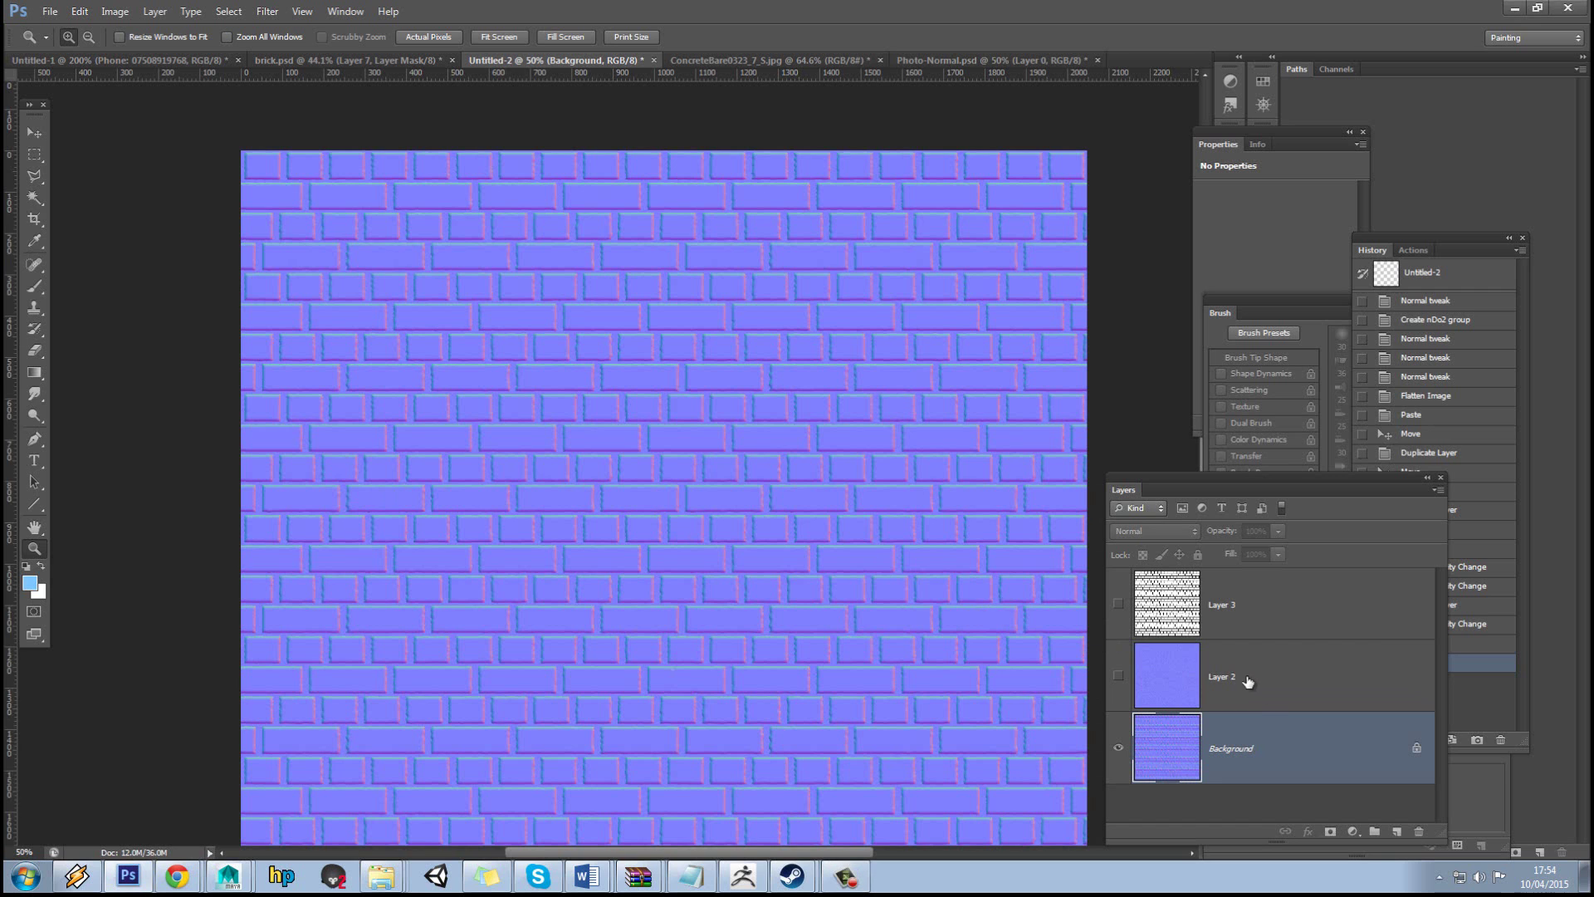
- Scroll to Layer 2 in the Layers panel and make it the active layer
scroll(1237, 676, "down", 3)
scroll(1227, 672, "down", 1)
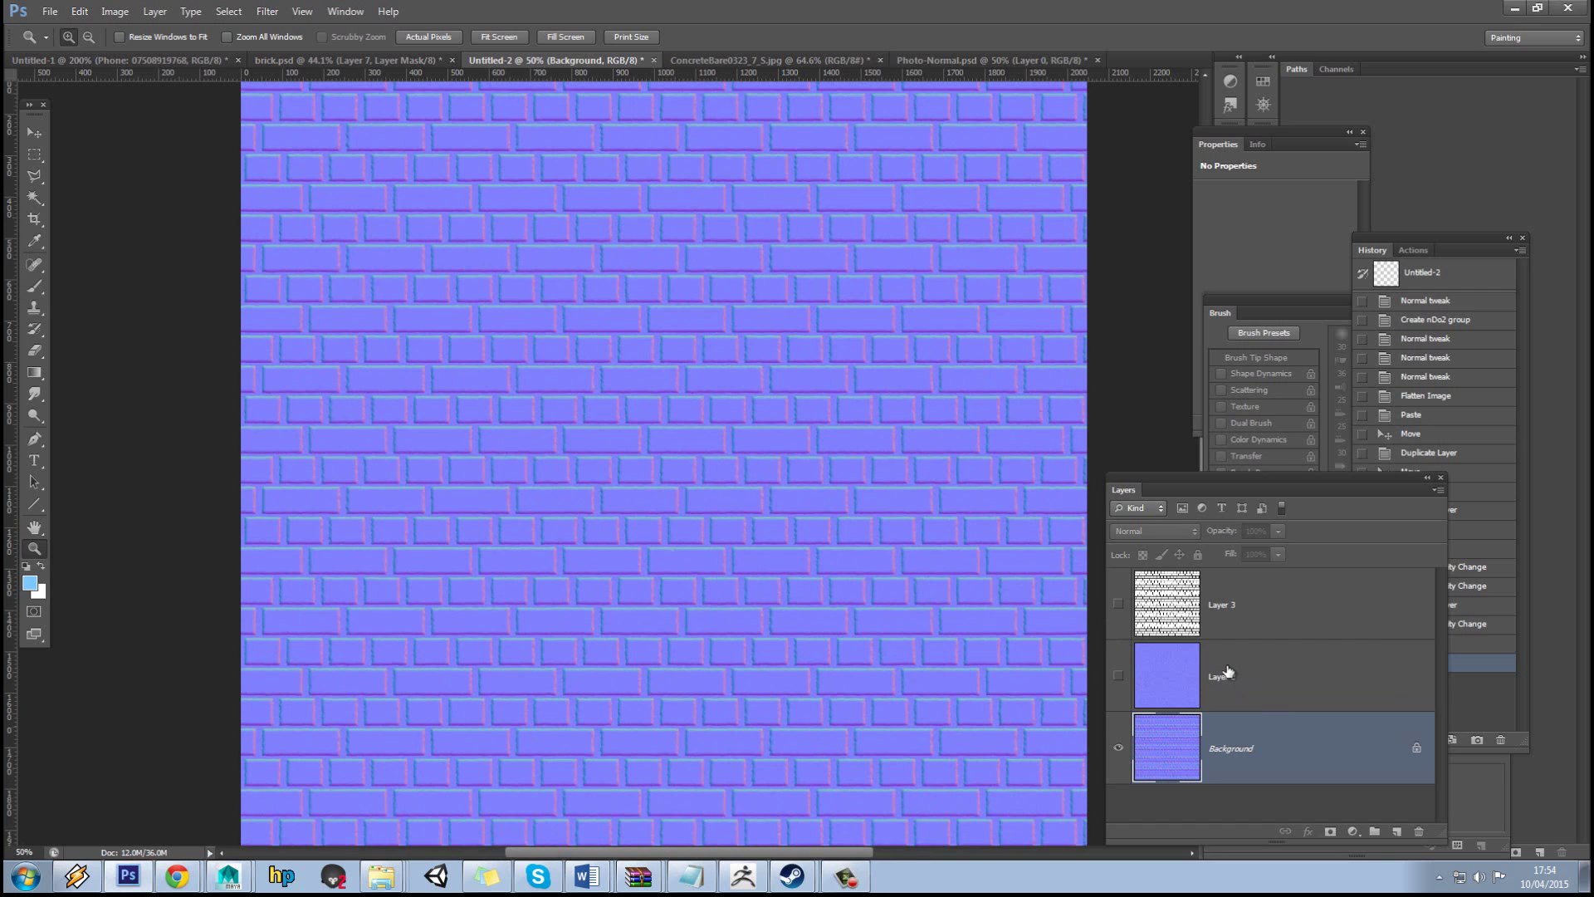
scroll(1227, 672, "down", 2)
scroll(1226, 673, "down", 1)
scroll(1227, 673, "down", 1)
left_click(1234, 671)
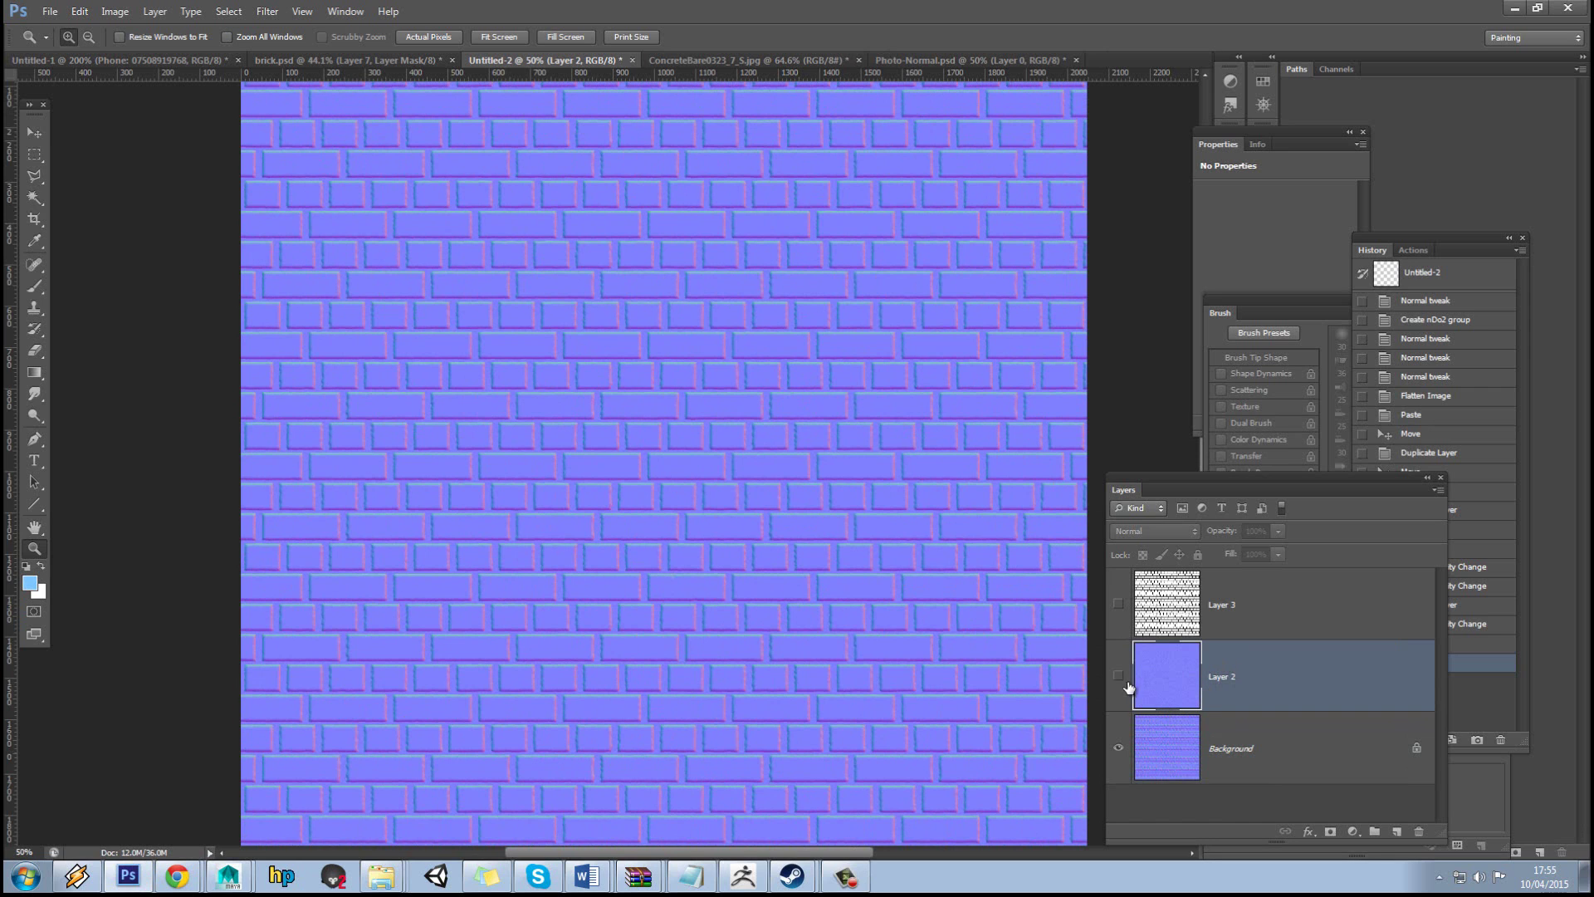
scroll(958, 639, "down", 1)
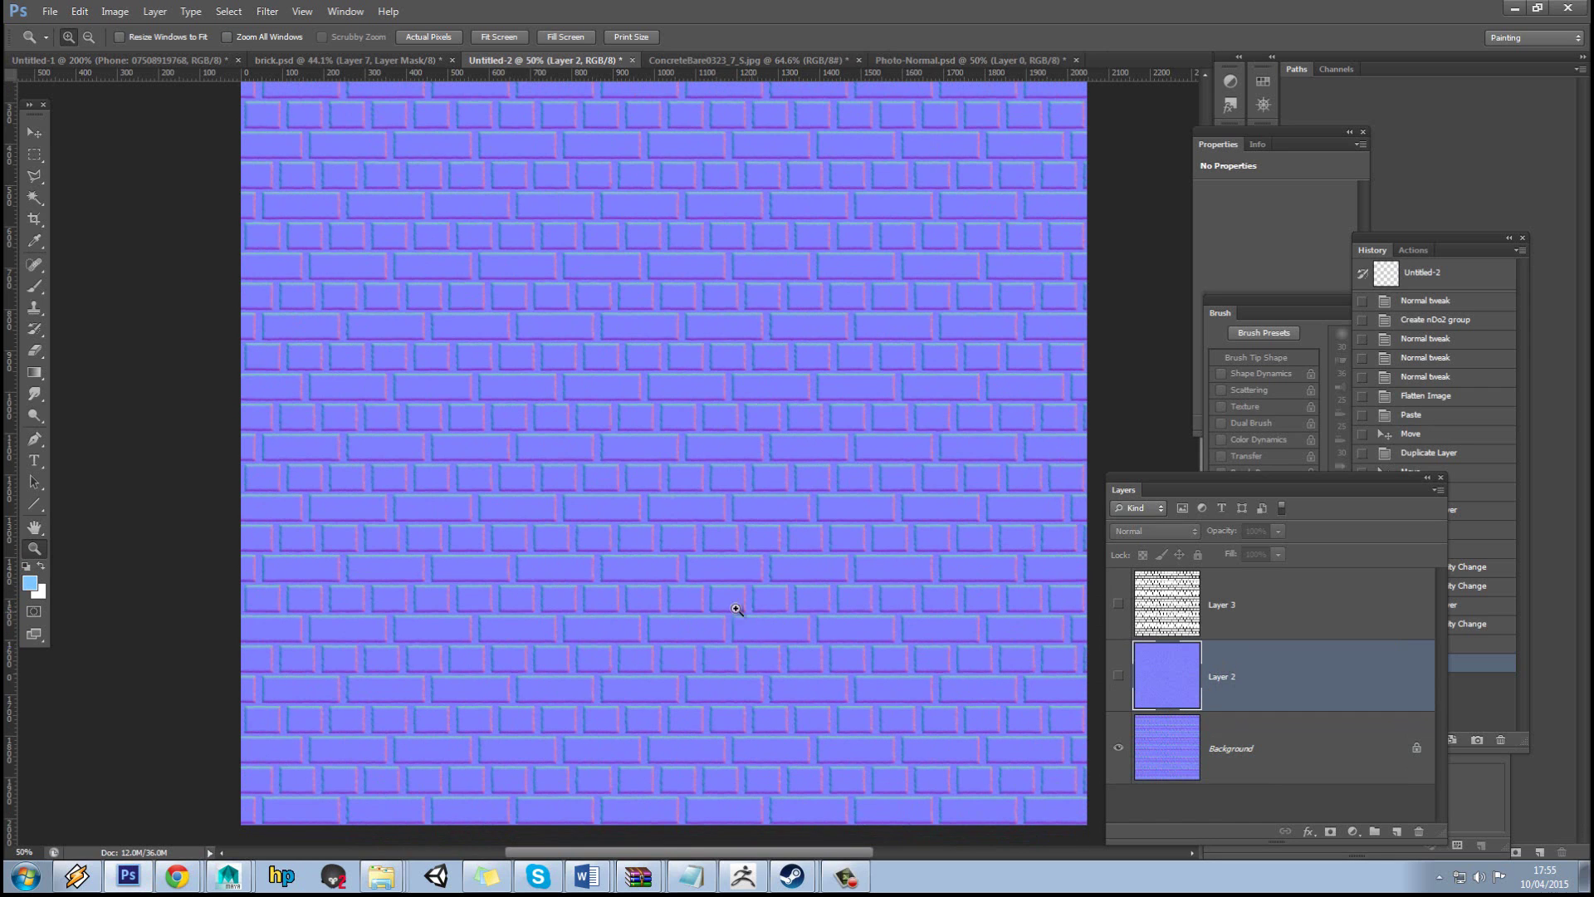
scroll(696, 569, "up", 1)
scroll(691, 565, "up", 2)
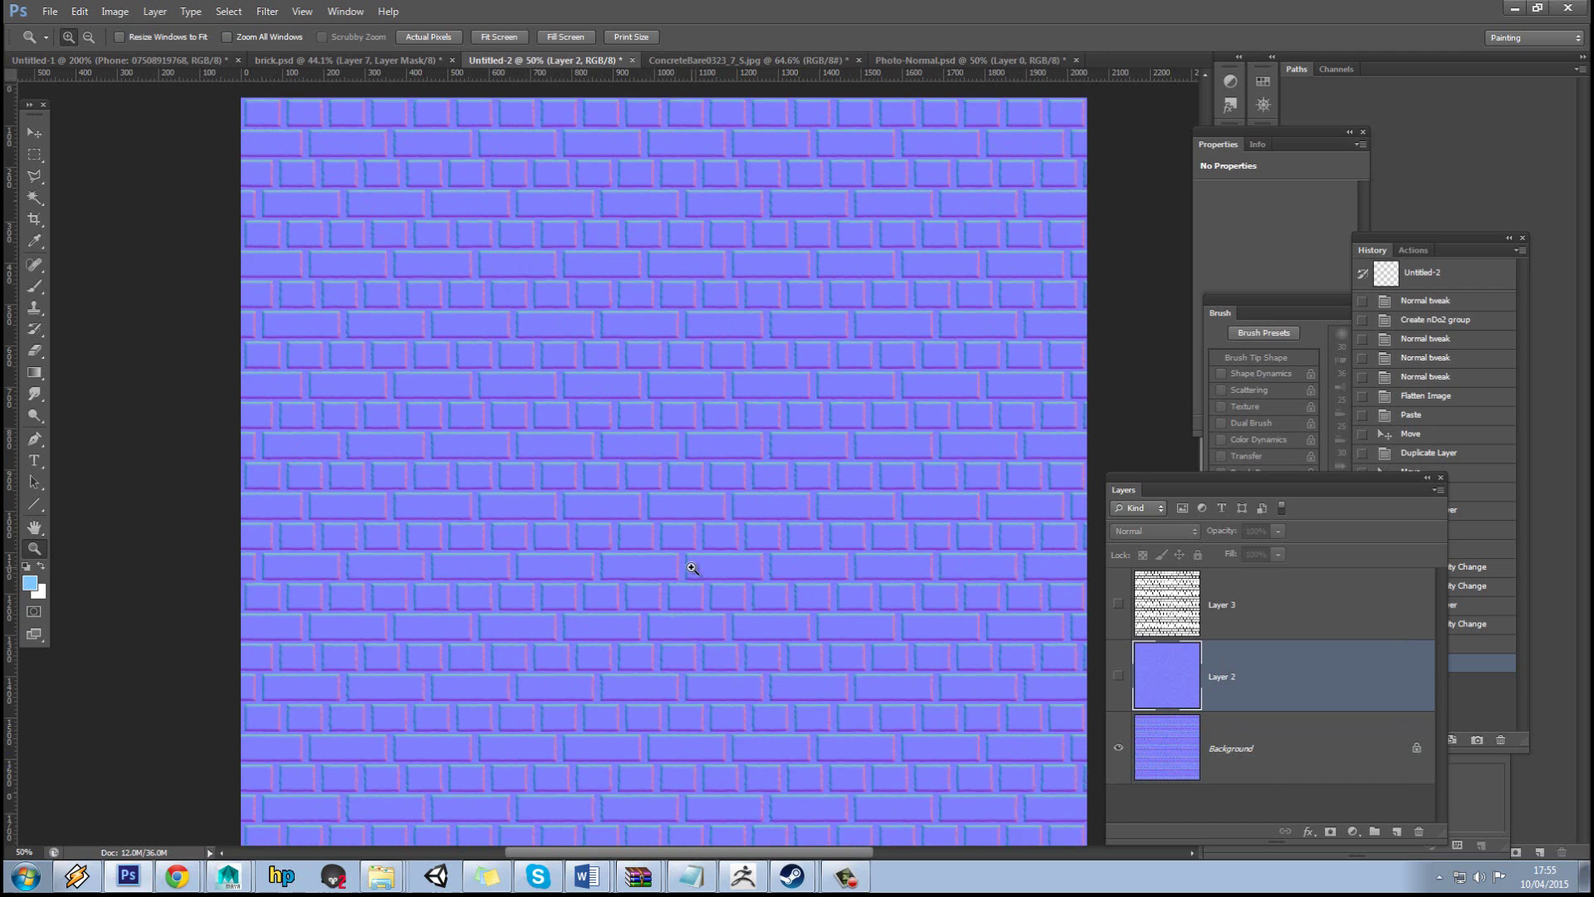
scroll(693, 568, "up", 2)
scroll(694, 570, "up", 1)
- Make Layer 2 visible, drop its opacity to 61%, and keep it as the active layer
left_click(1117, 677)
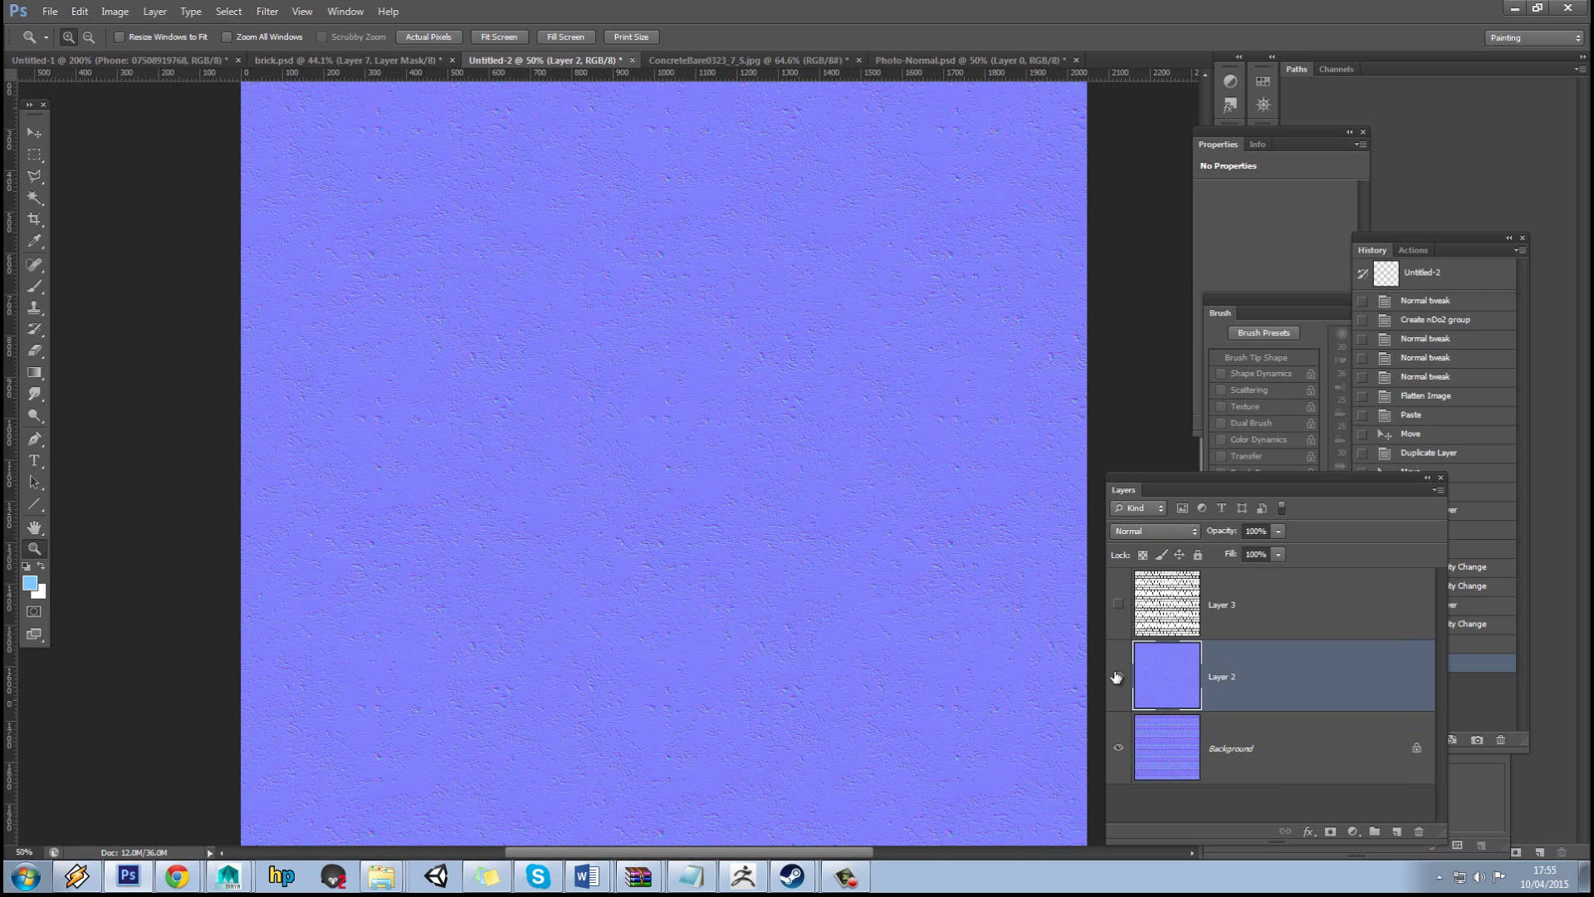
left_click(1188, 530)
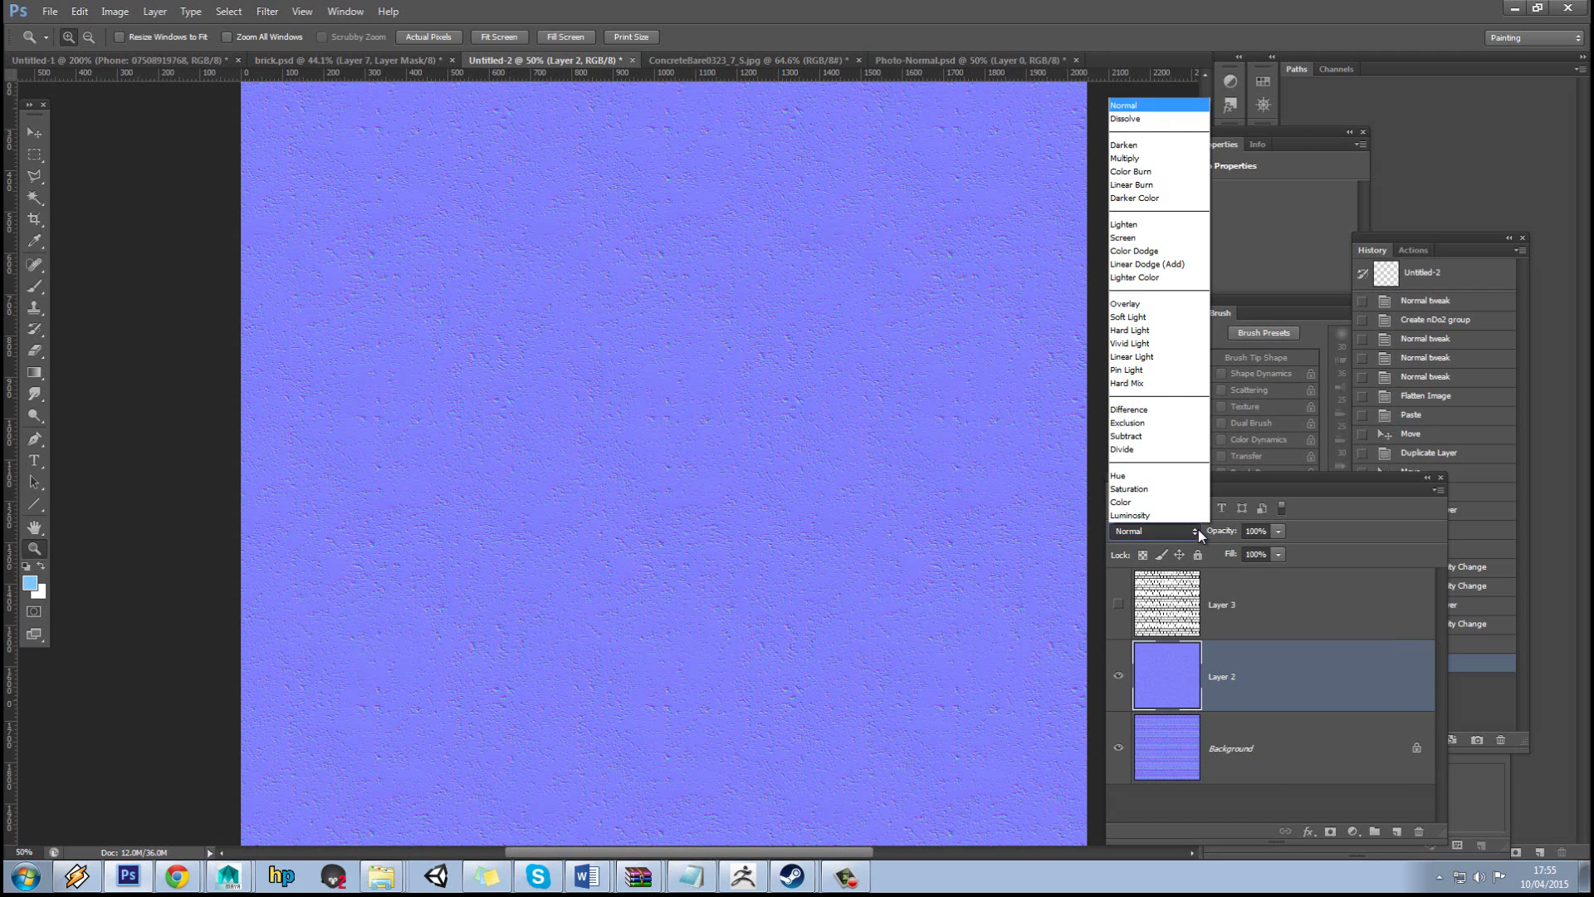
left_click_drag(1279, 531, 1252, 554)
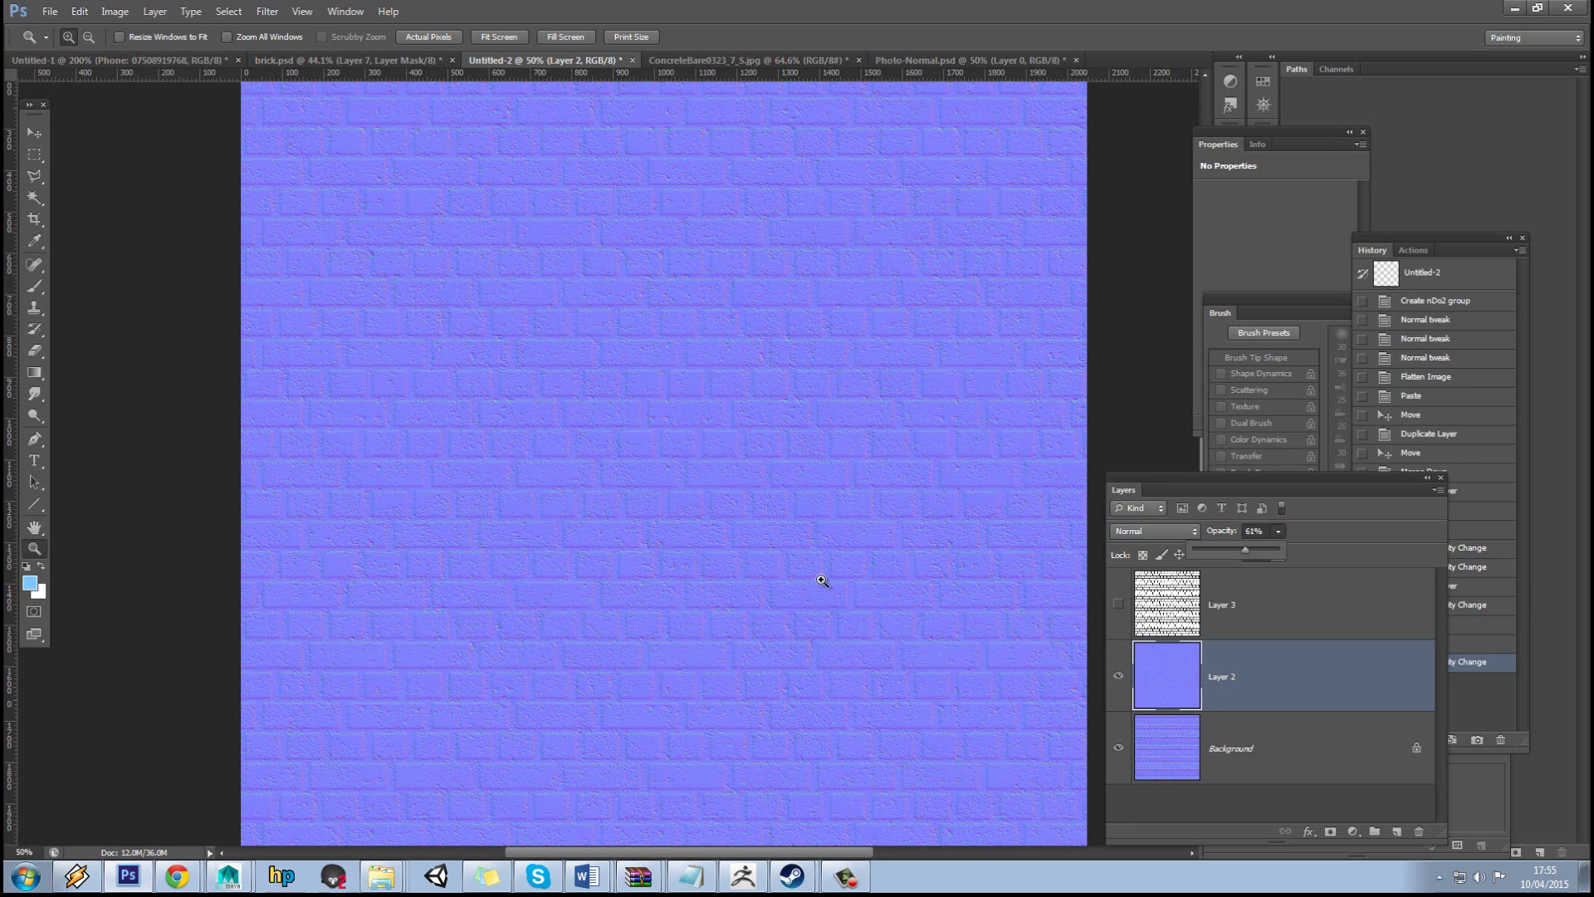
left_click(1244, 758)
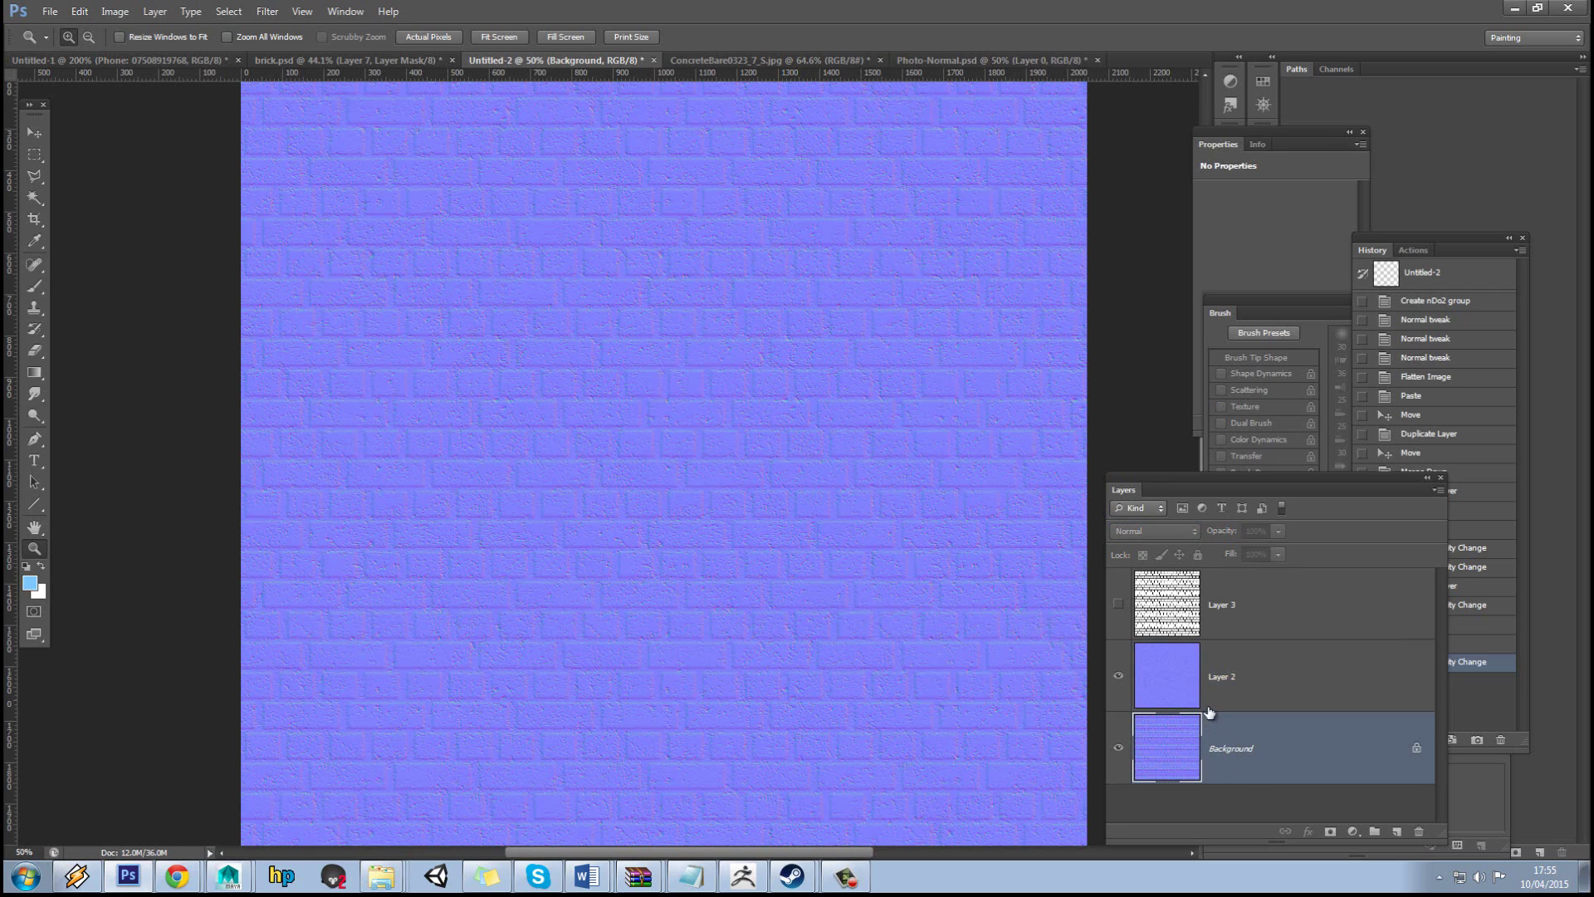
left_click(1222, 685)
left_click(1215, 747)
left_click(1231, 681)
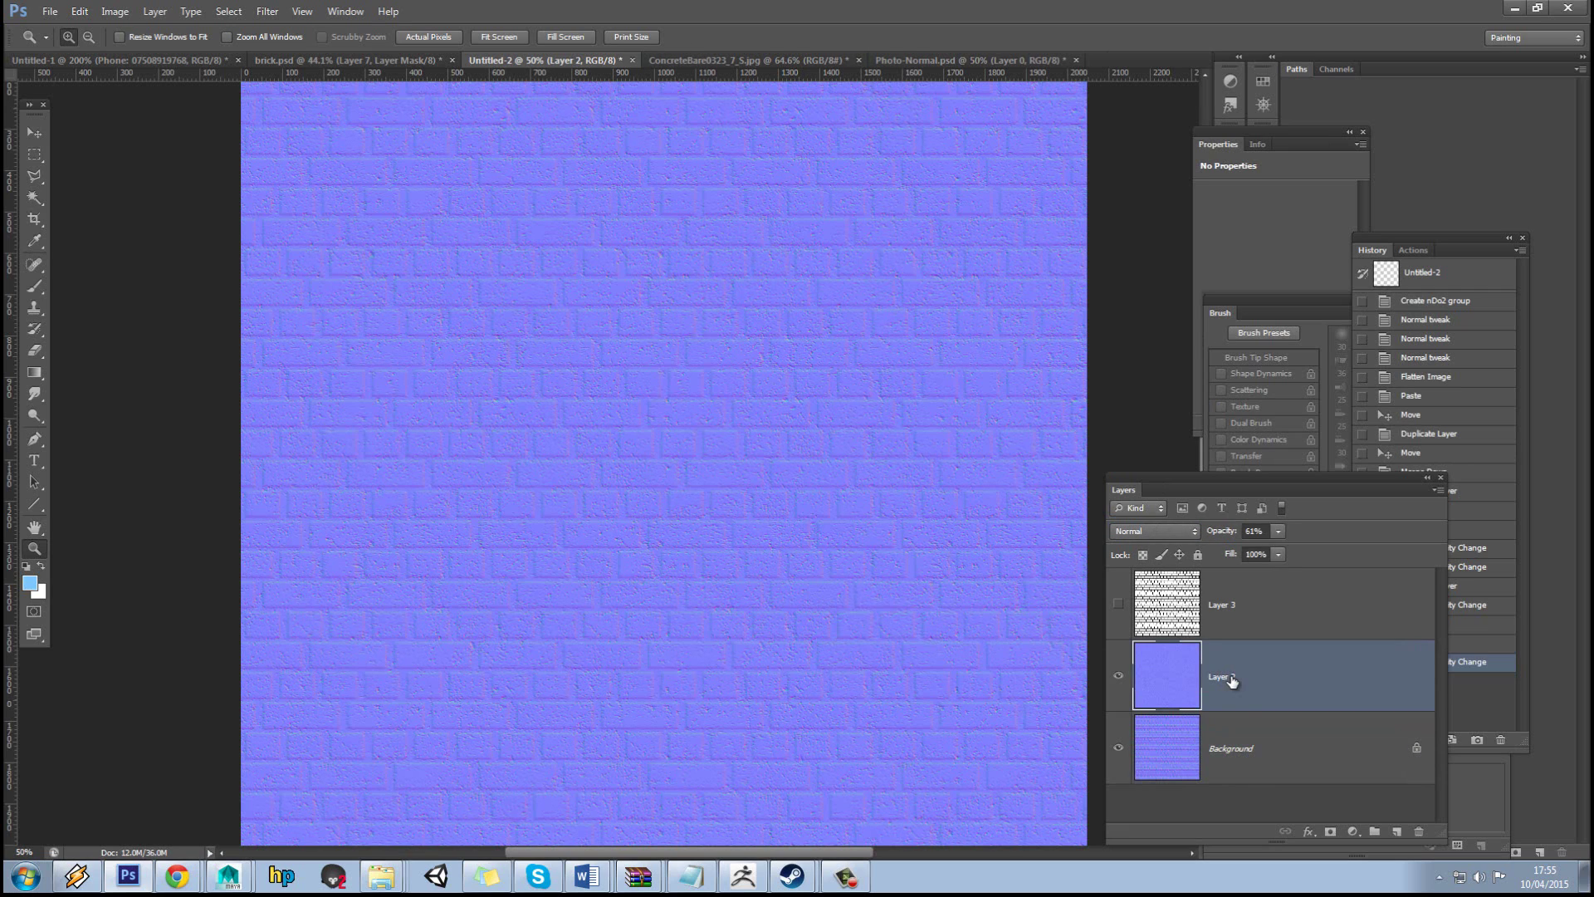
- Set Layer 2's blend mode to Overlay and raise its opacity to 100%
left_click(1173, 530)
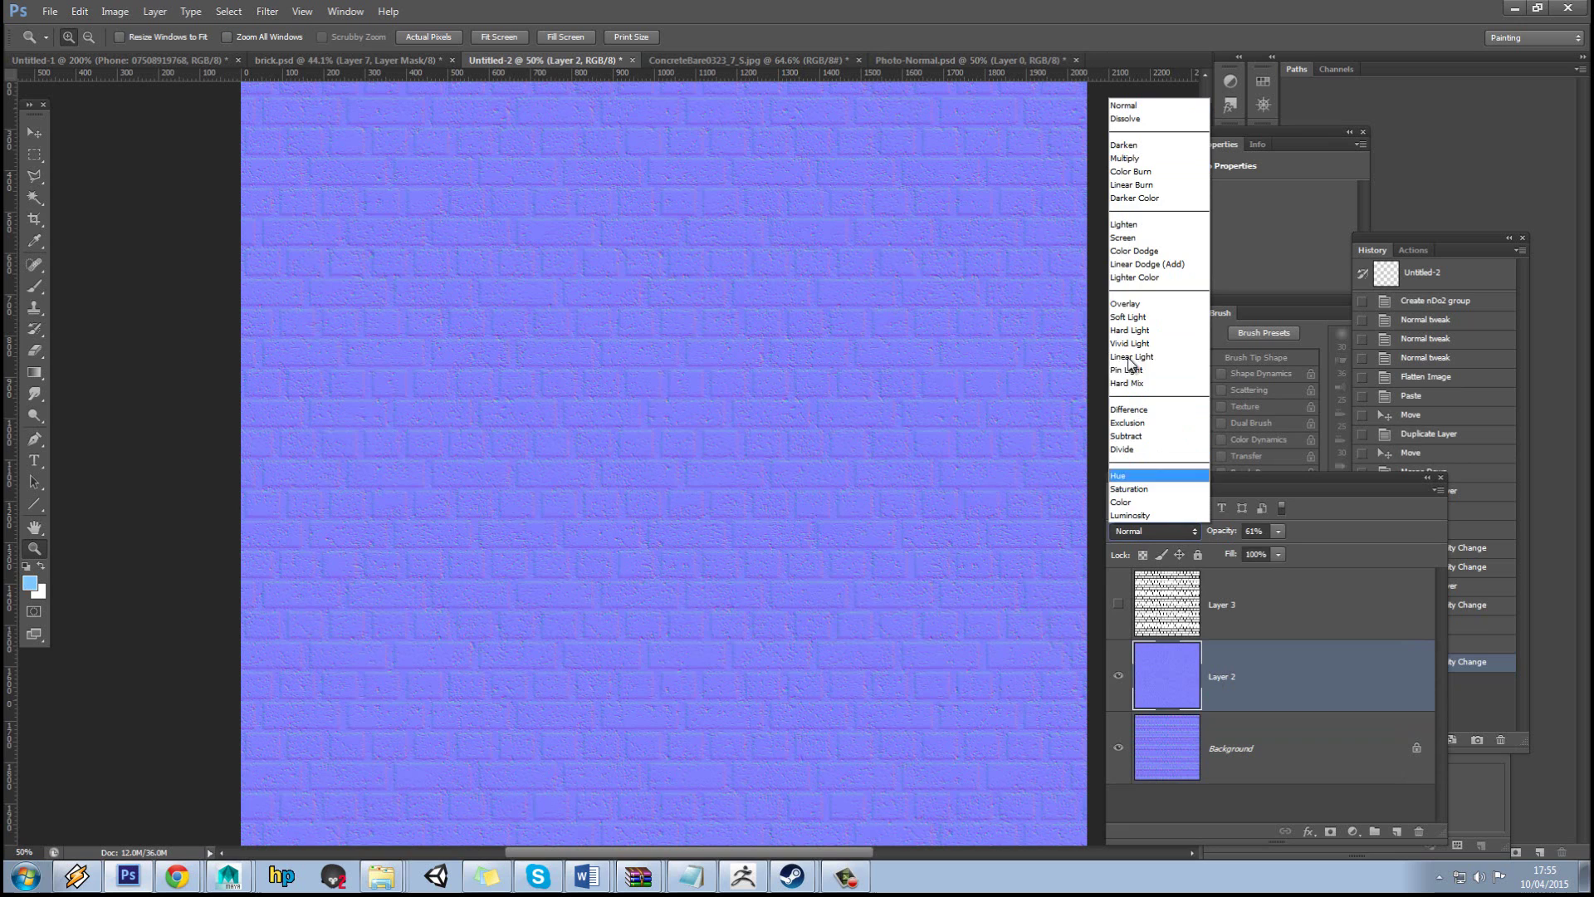
left_click(1149, 301)
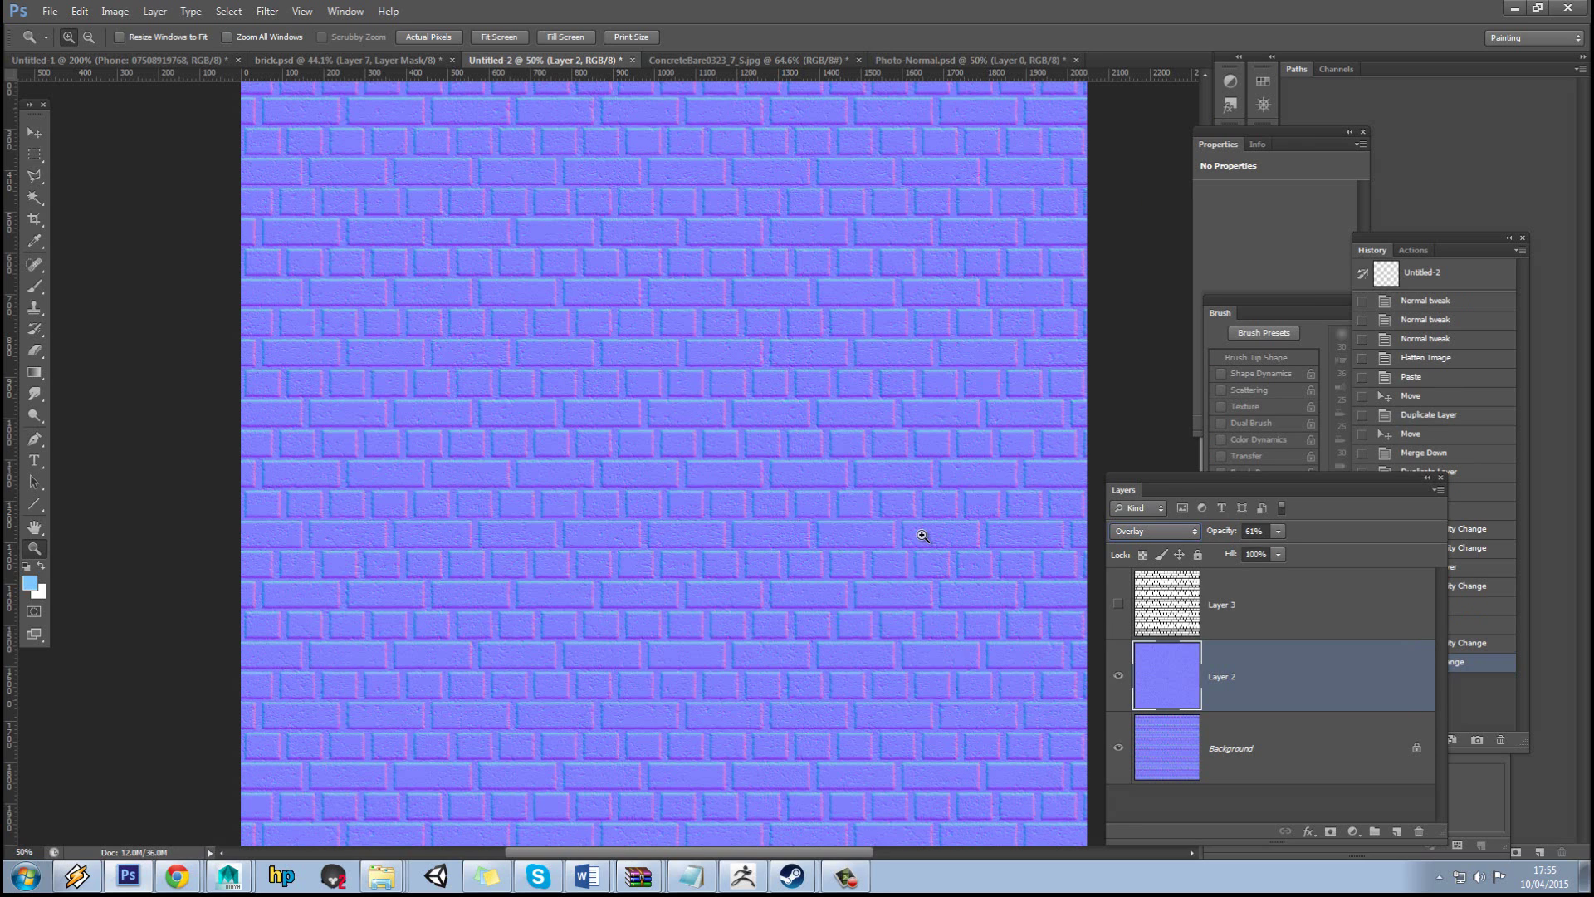
left_click(1278, 532)
left_click(1352, 555)
left_click(1279, 531)
left_click_drag(1288, 548, 1291, 548)
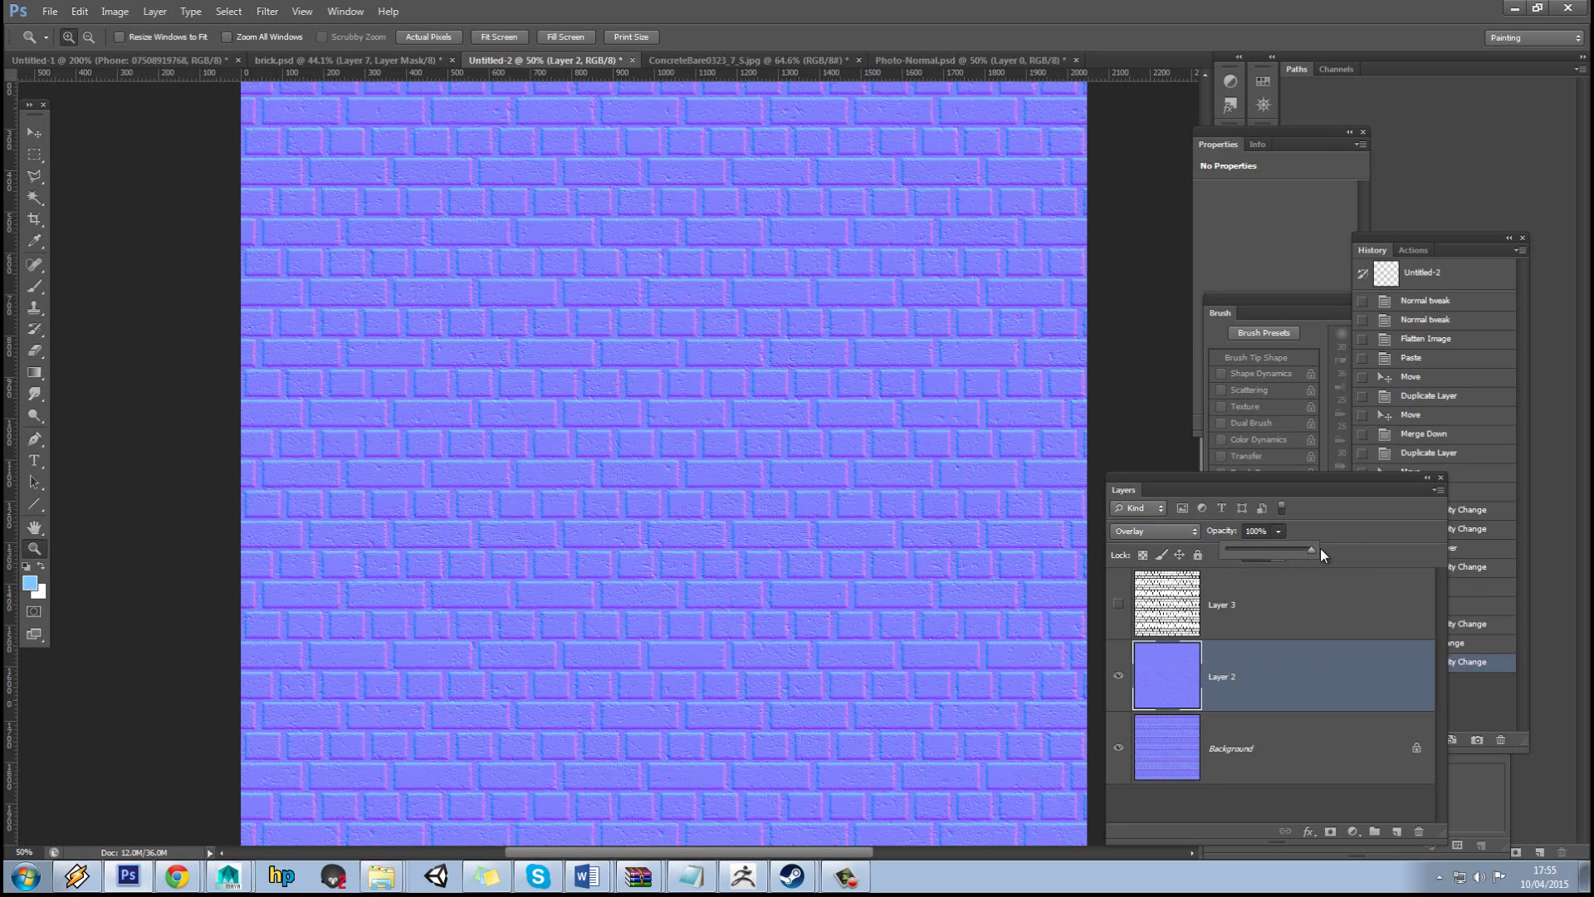
left_click(1320, 548)
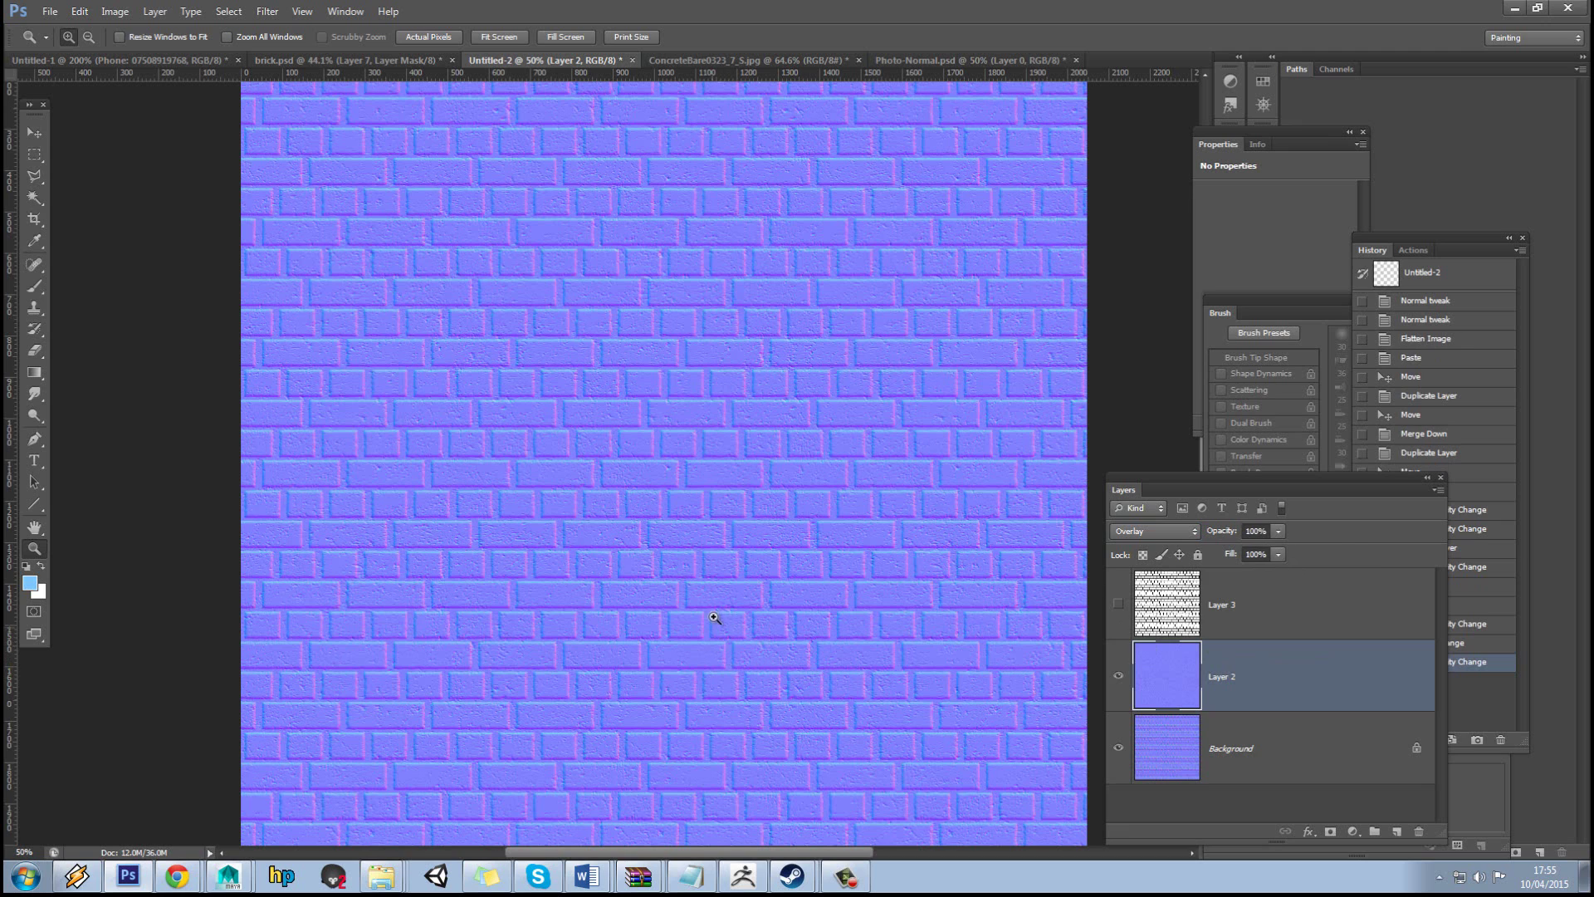
- Load Layer 3's black-and-white bricks as a selection, hide Layer 3, and reselect Layer 2
left_click(1118, 603)
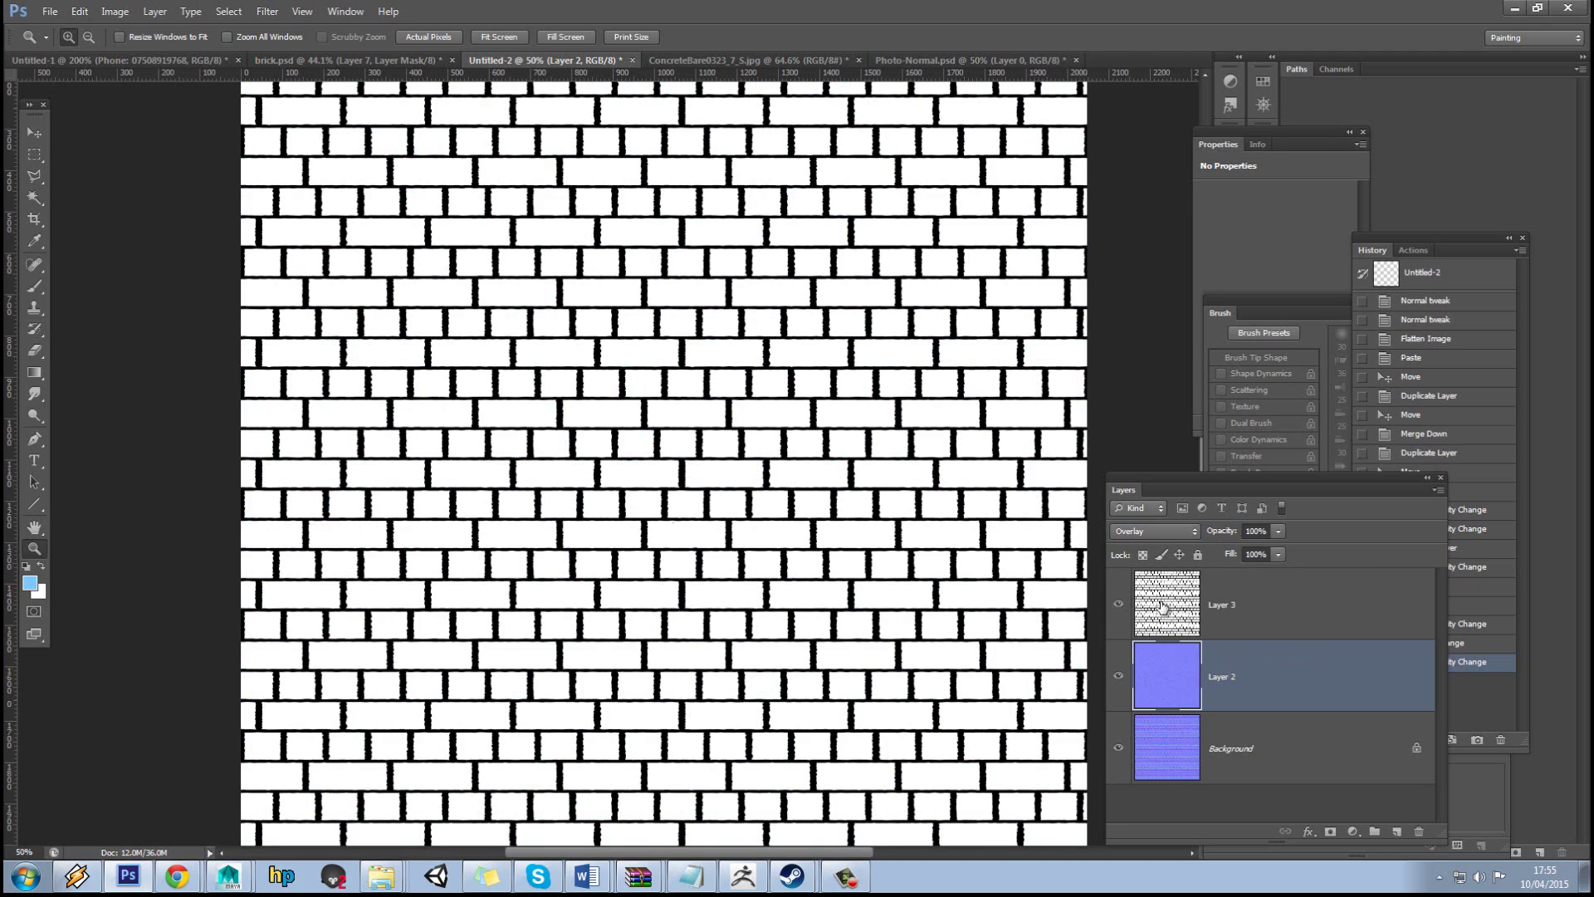
left_click(1166, 607)
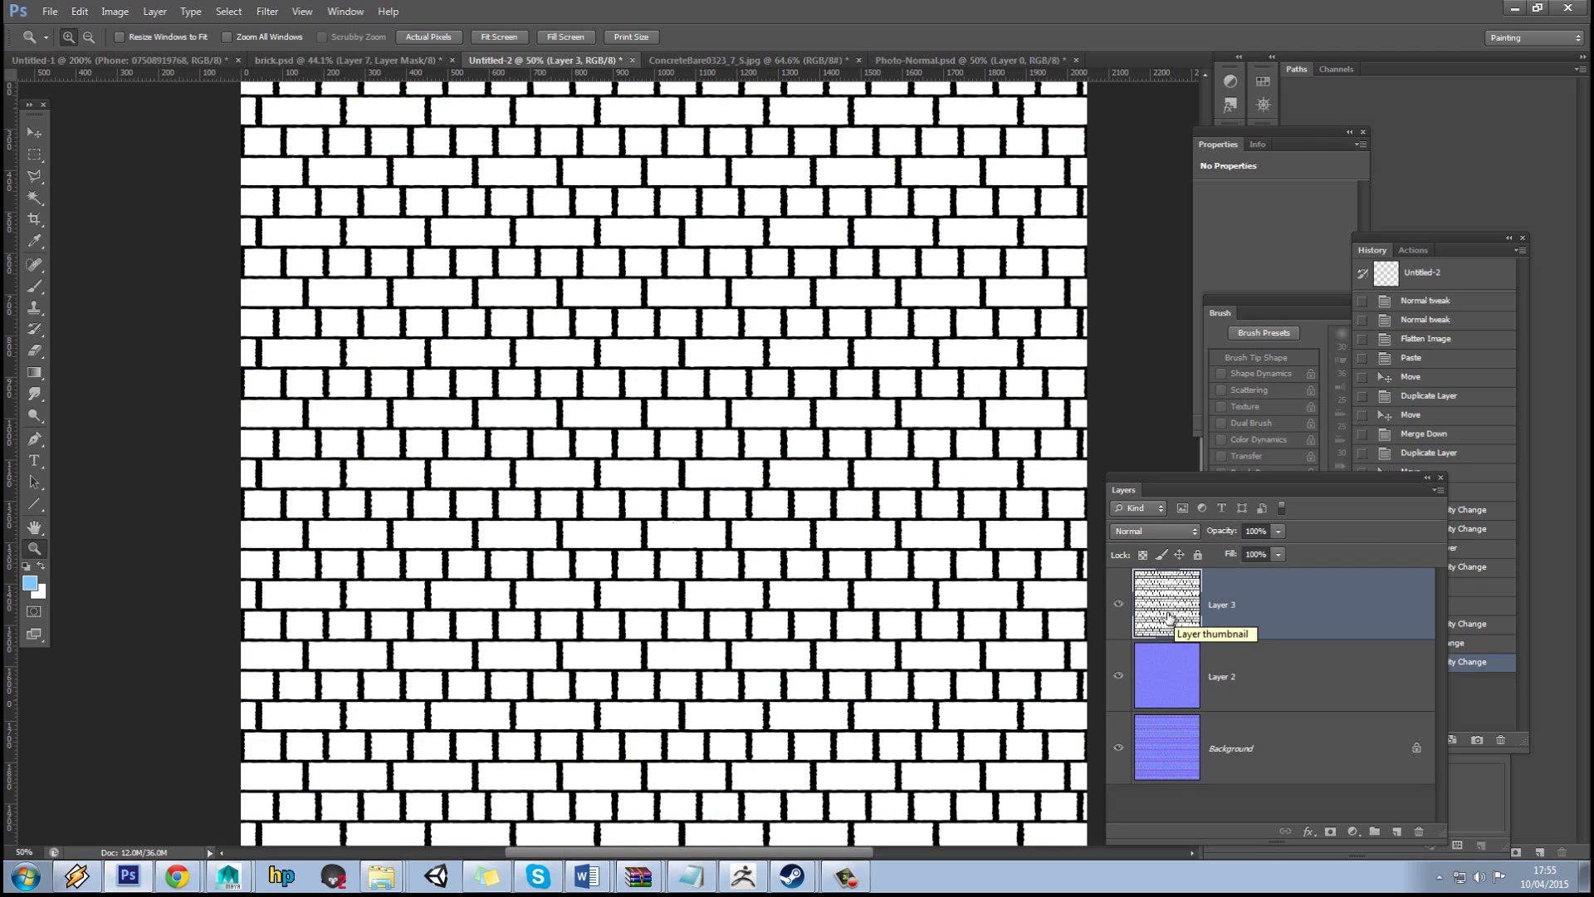
left_click(1169, 616, "ctrl")
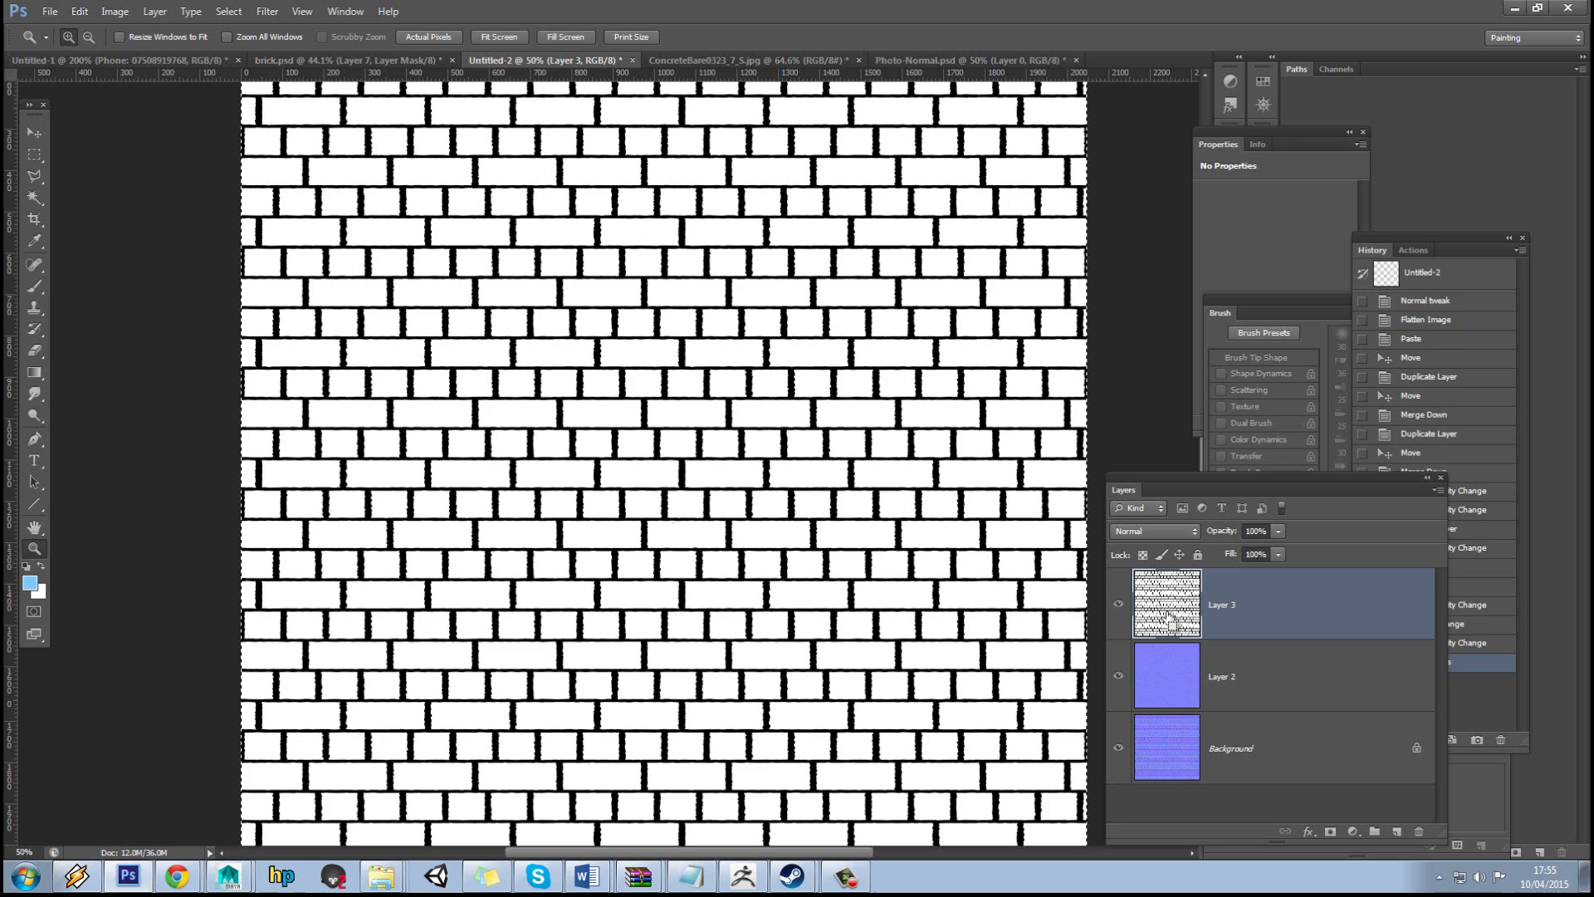
left_click(1168, 615, "ctrl")
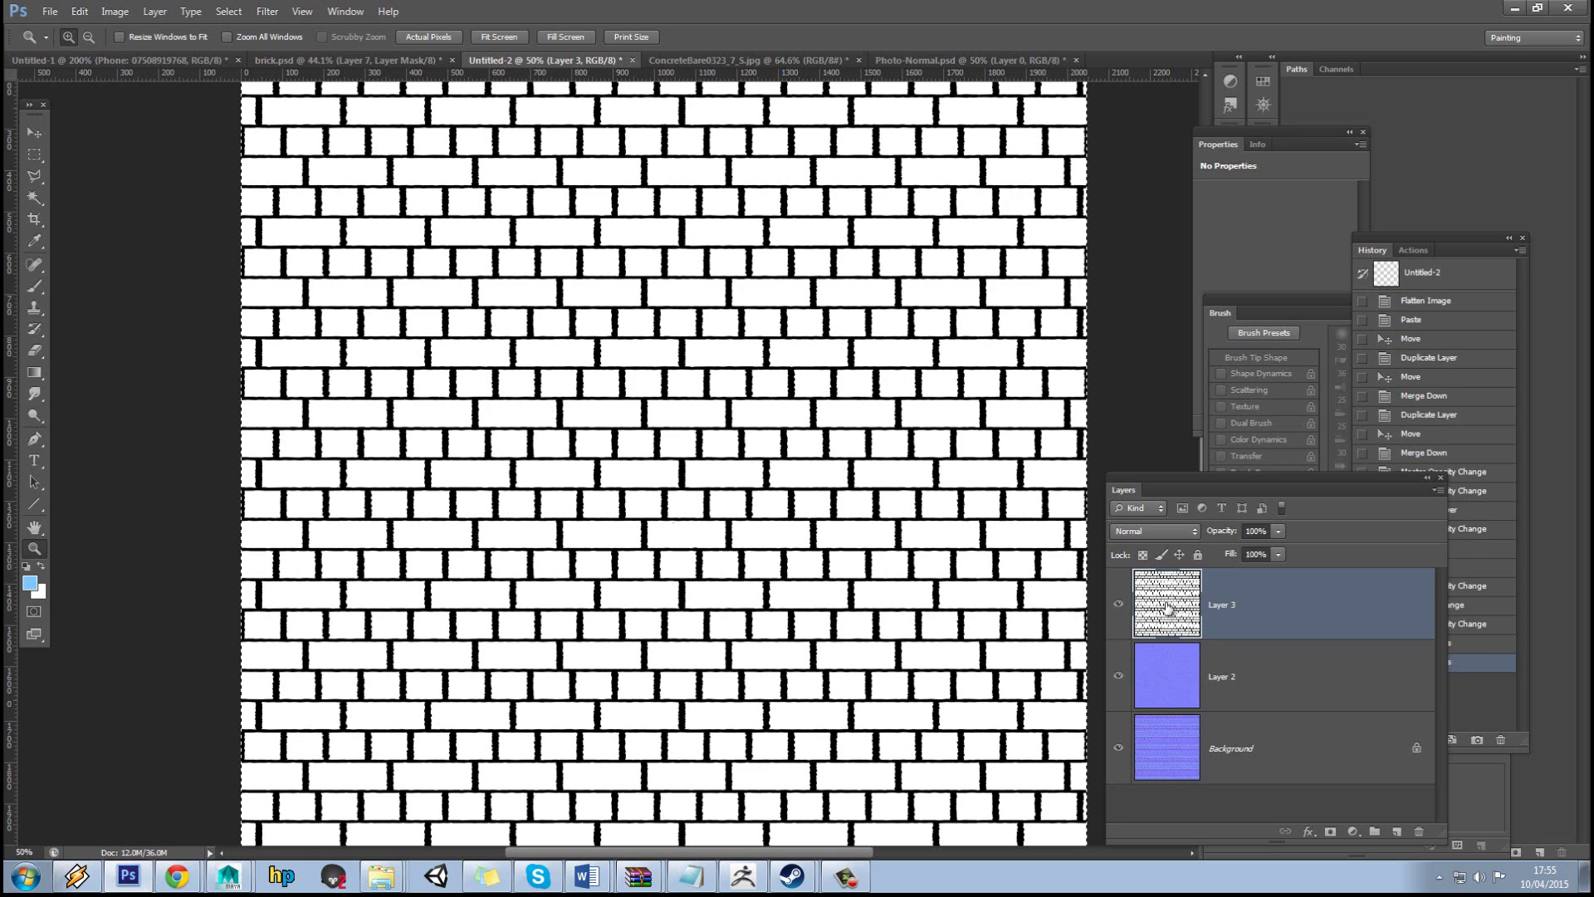
left_click(1119, 612)
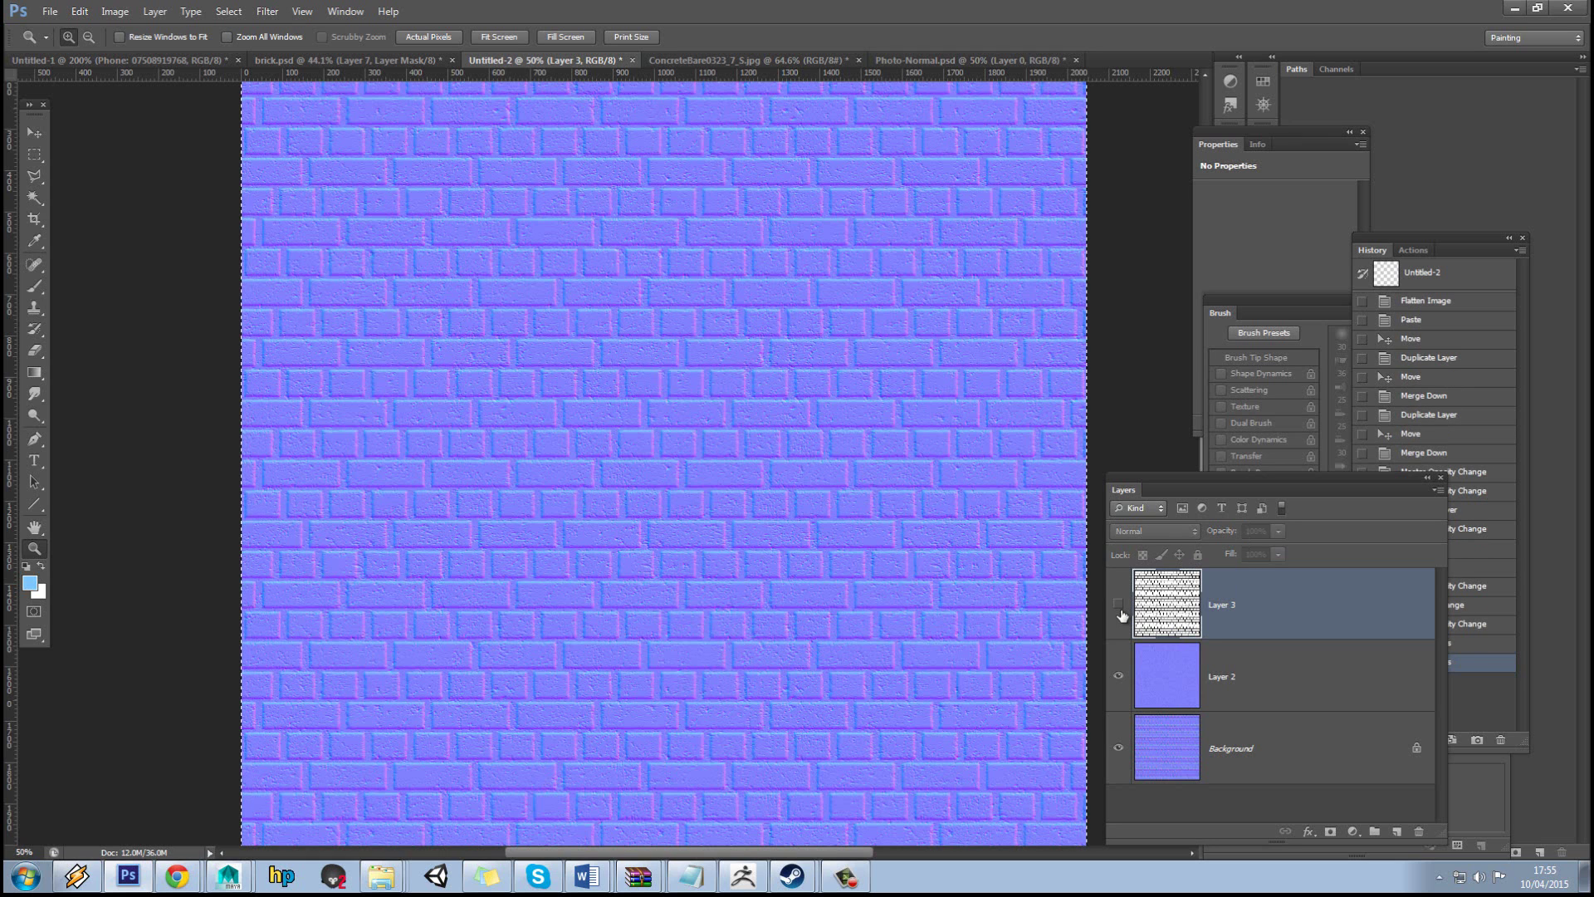
left_click(1264, 676)
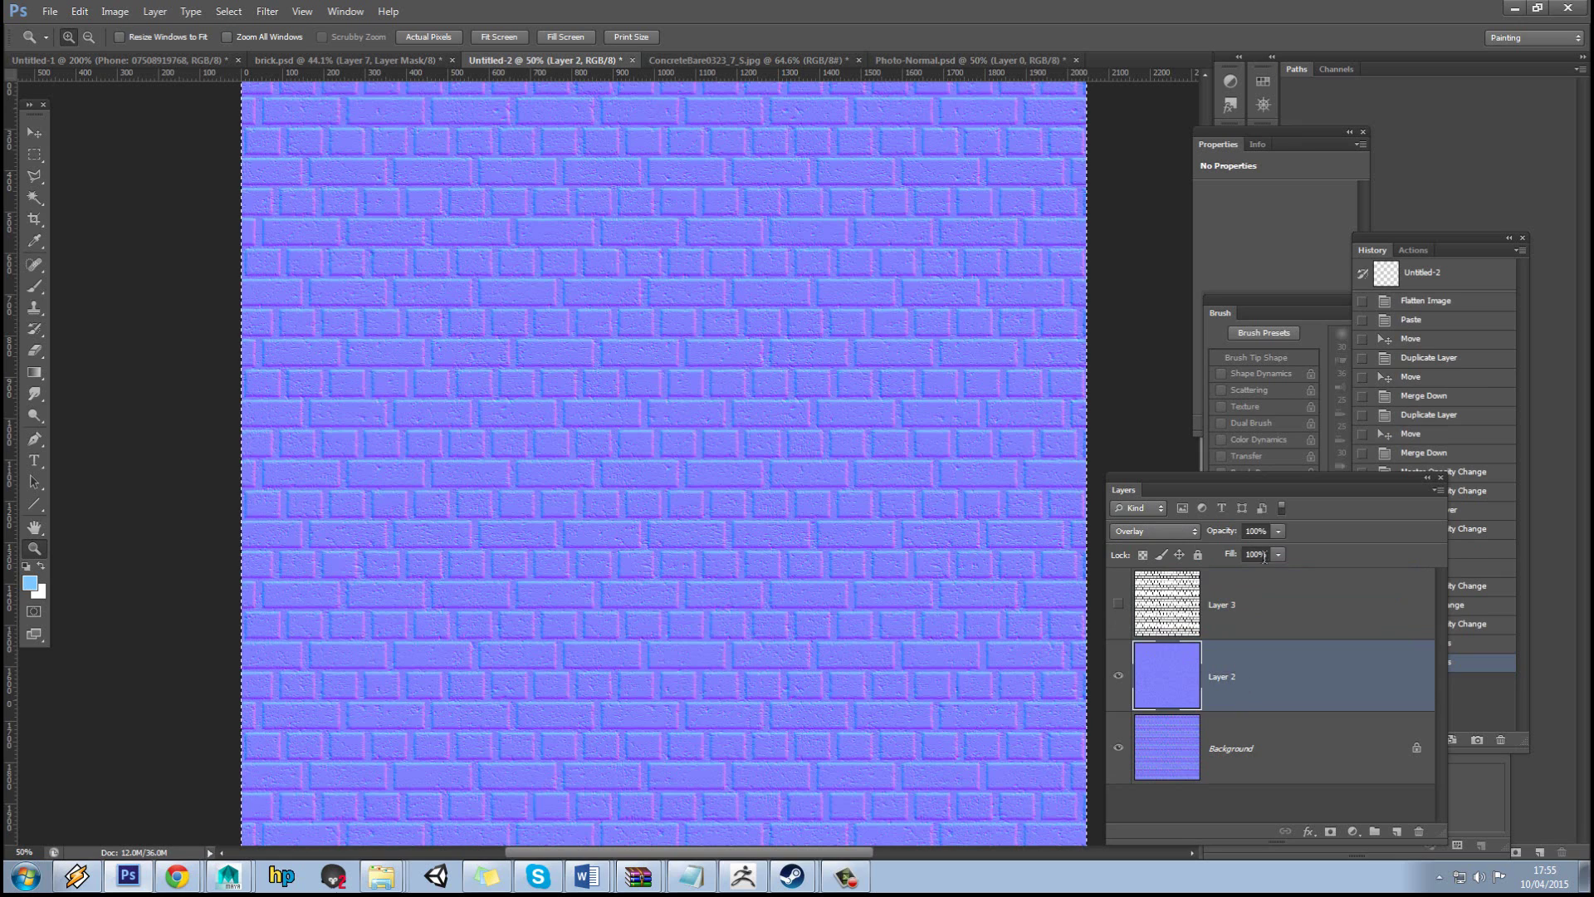
- Add a mask to Layer 2 and paste the brick pattern into it
left_click(1330, 833)
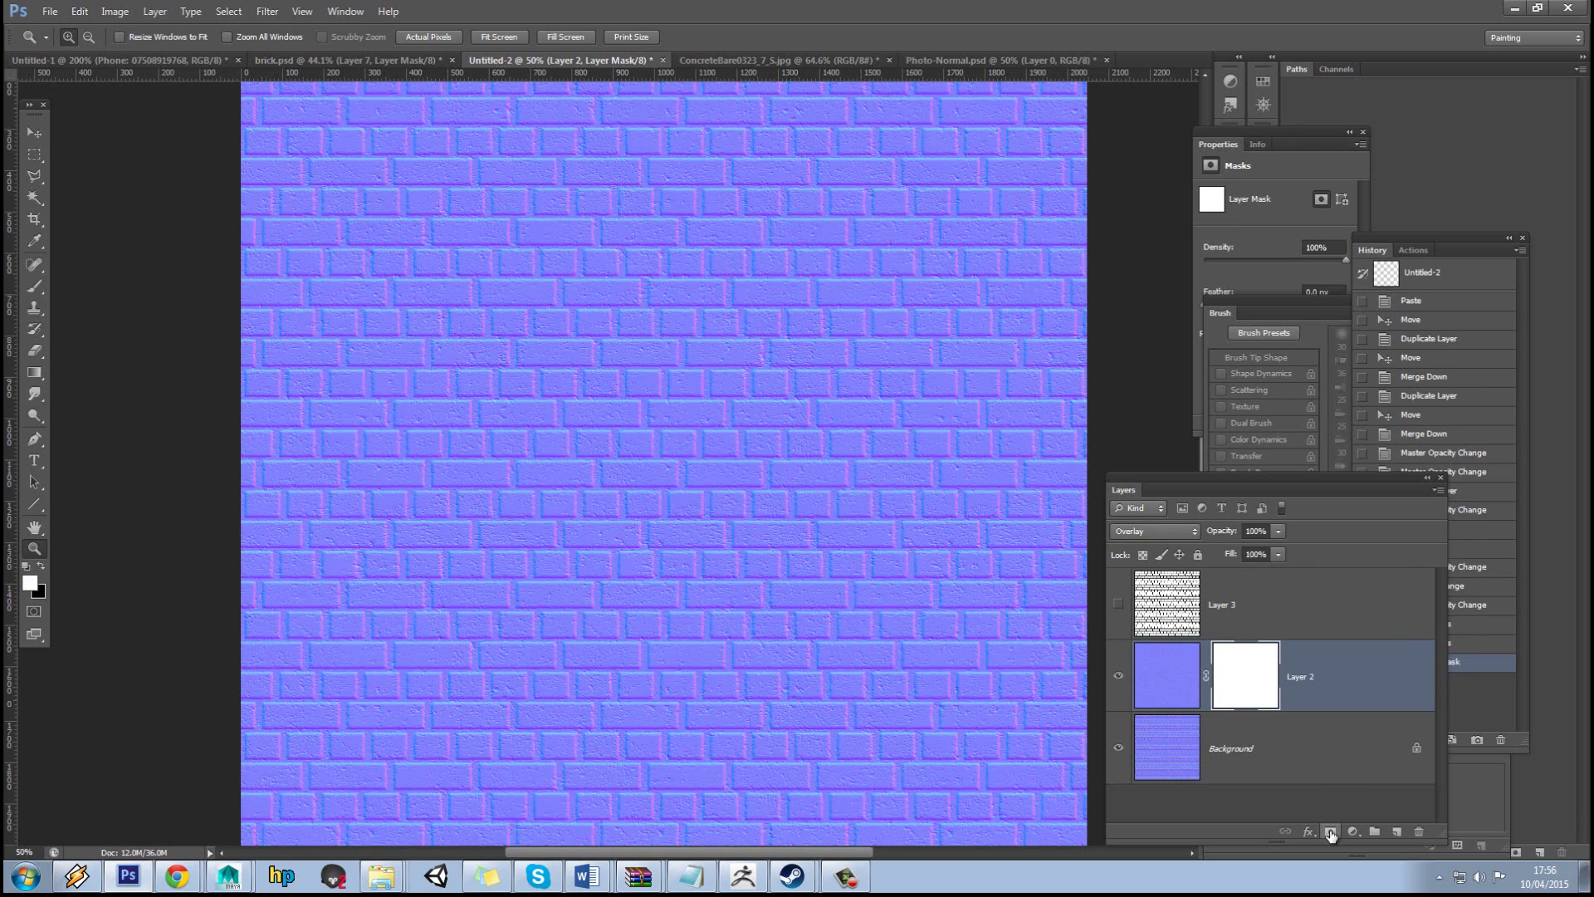
key("alt")
left_click(1240, 684, "alt")
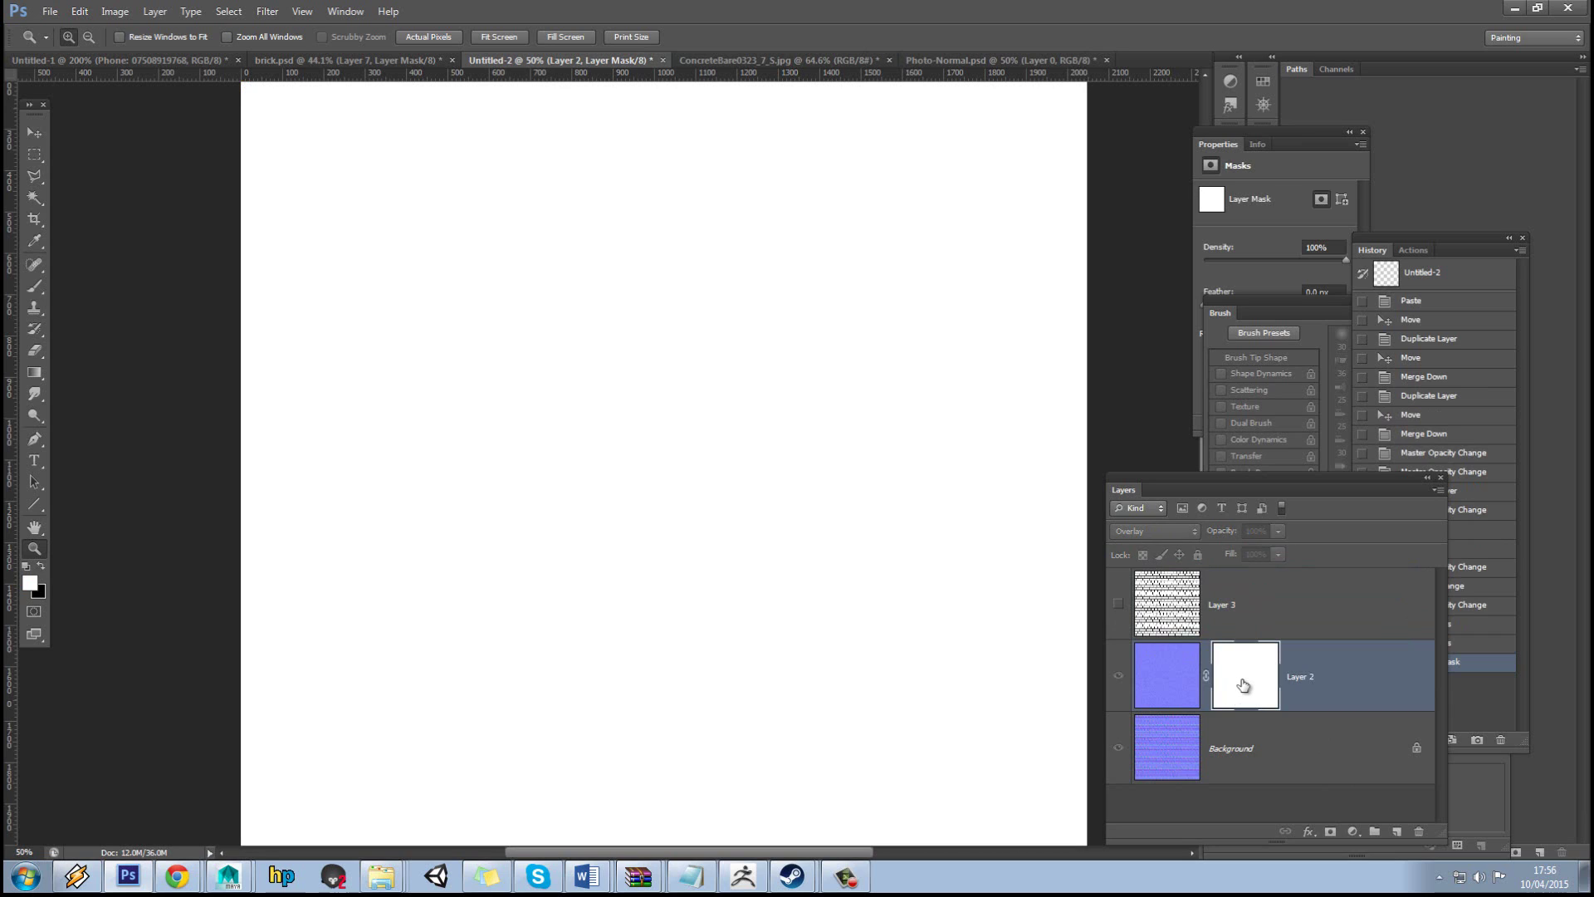
key("ctrl+v")
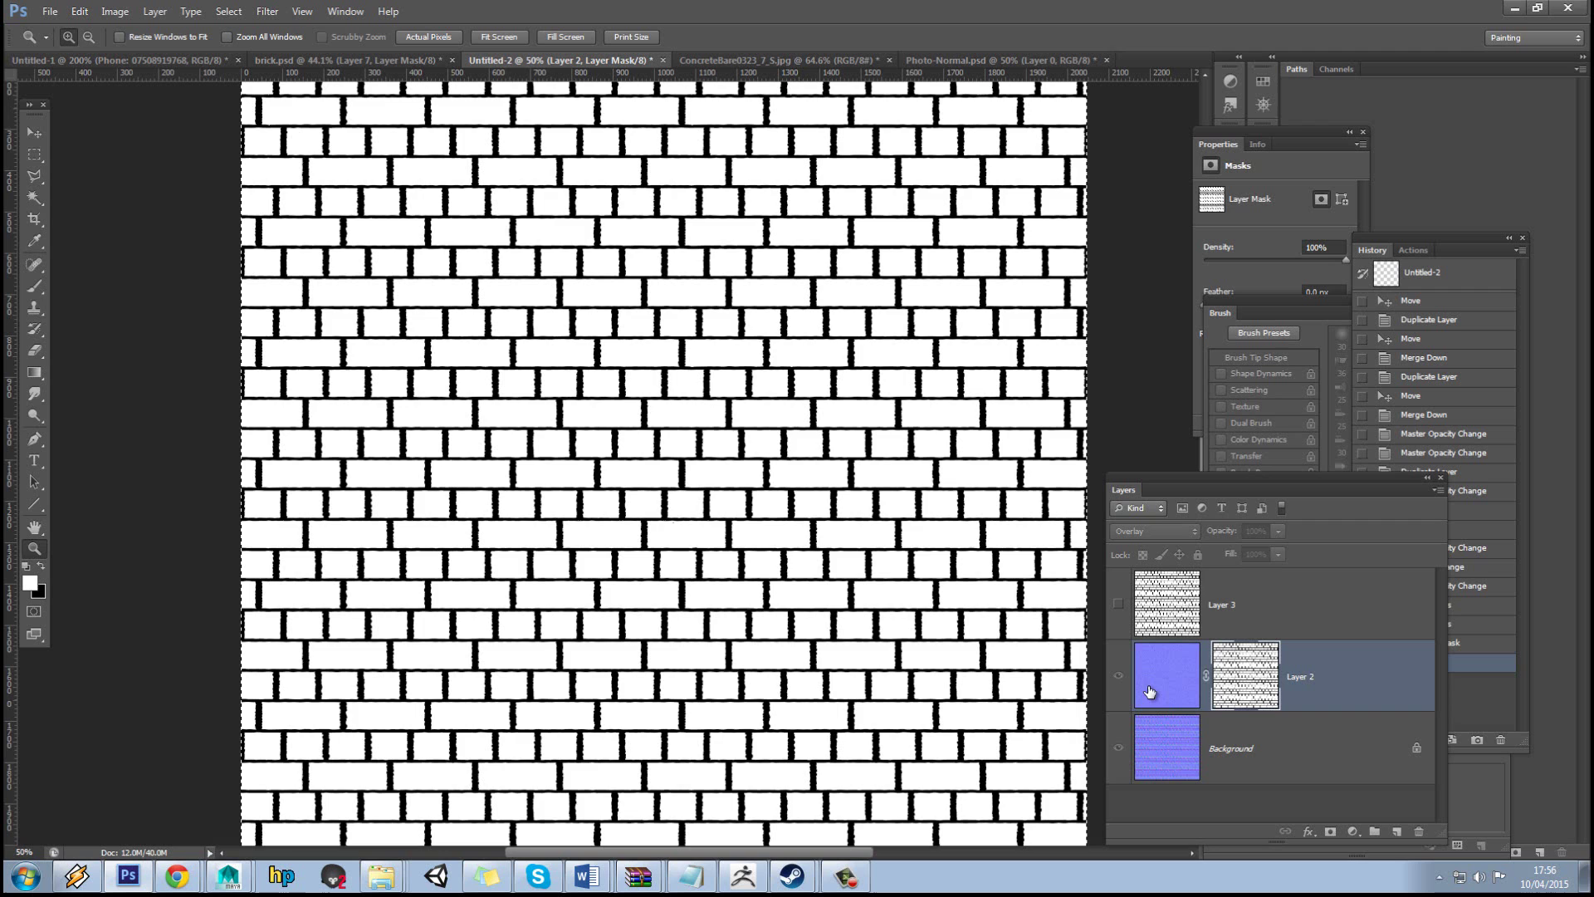
left_click(1124, 689)
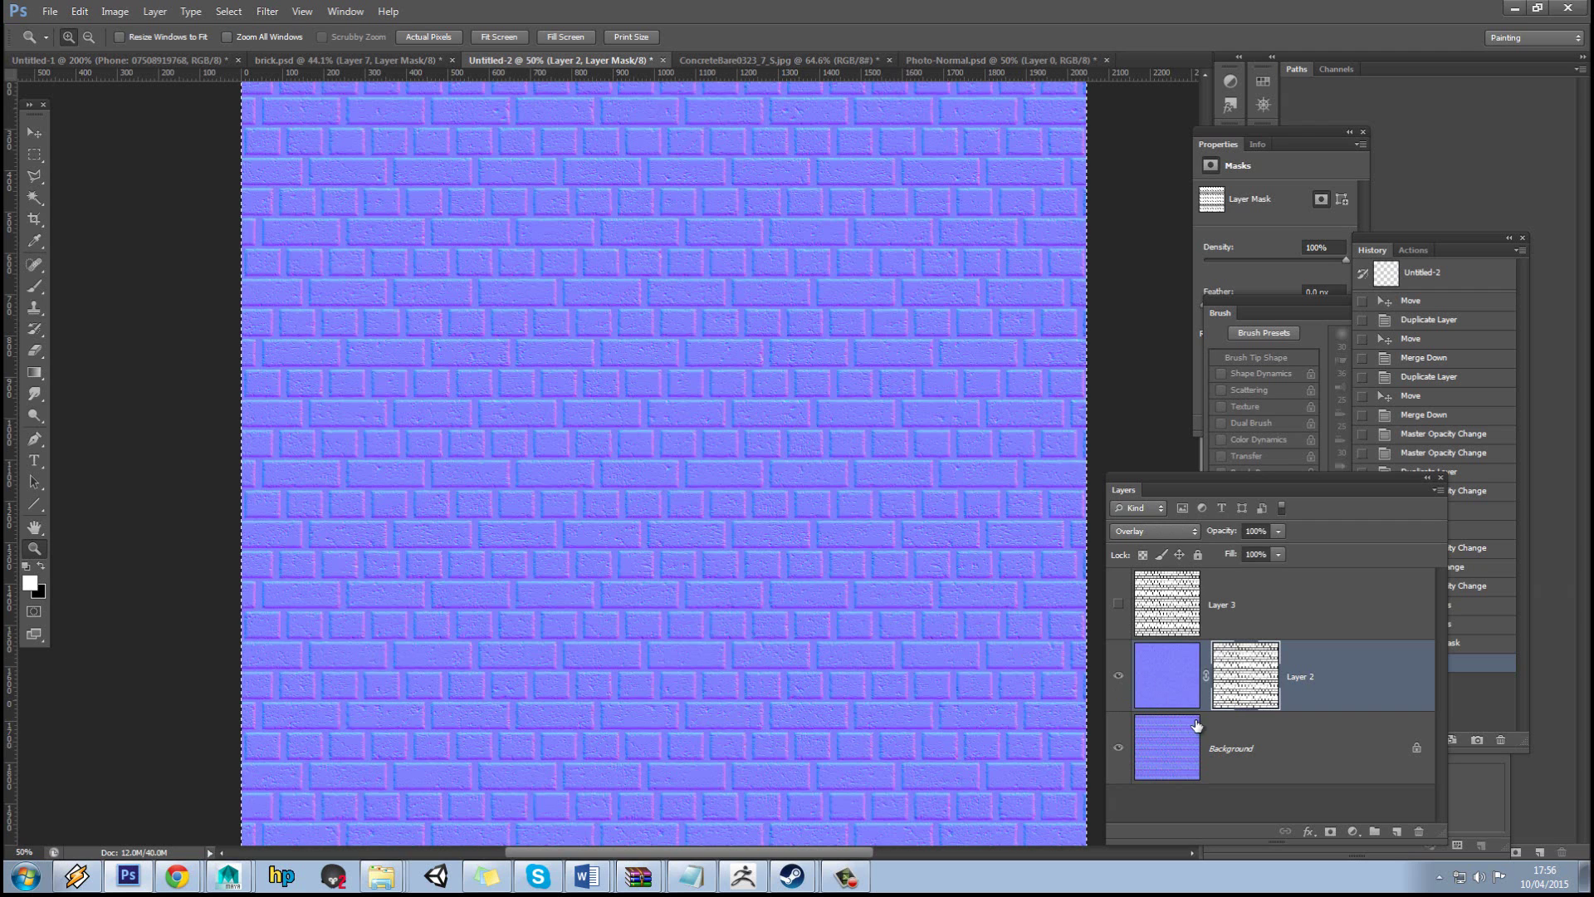
left_click(1164, 690)
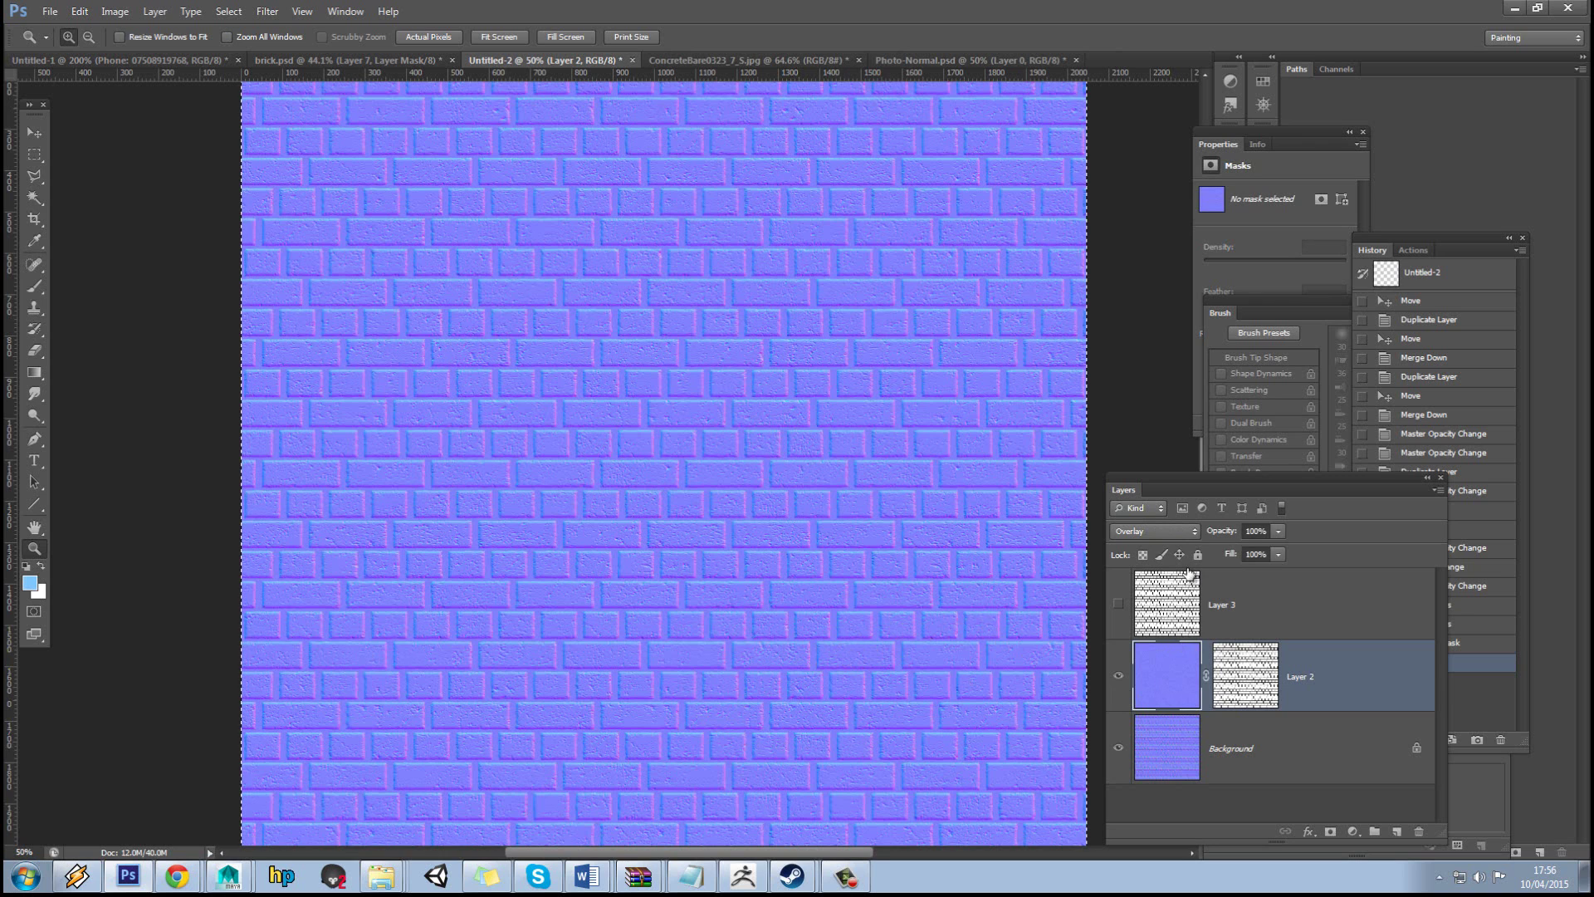
- Set Layer 2 back to Normal blending and duplicate it as Layer 2 copy
left_click(1172, 531)
left_click(1161, 107)
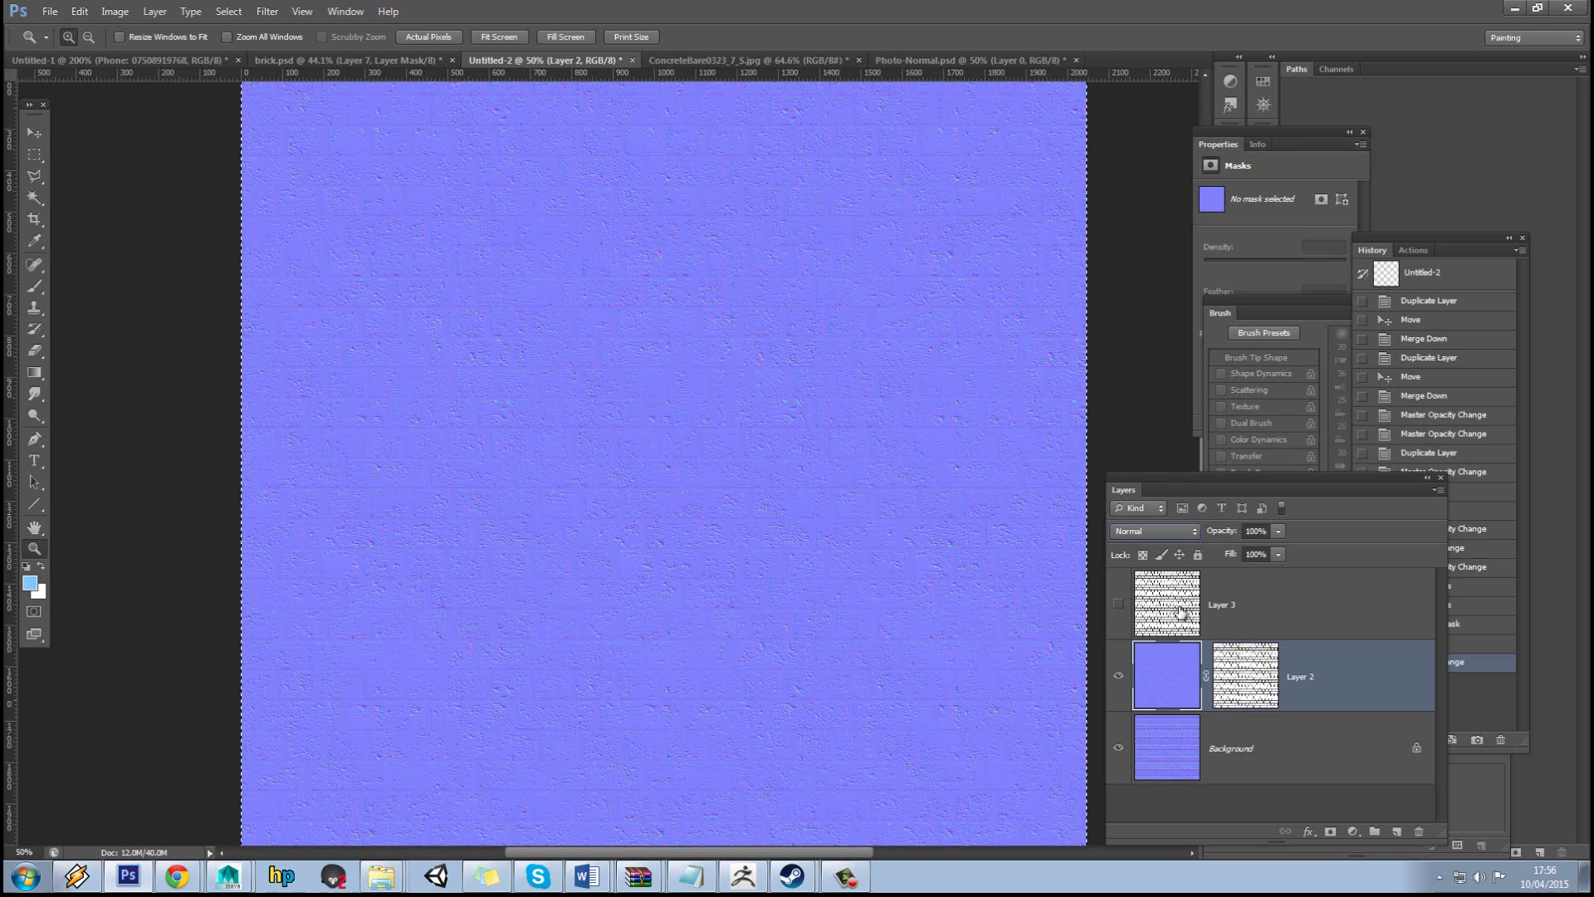
right_click(1334, 683)
left_click(1370, 153)
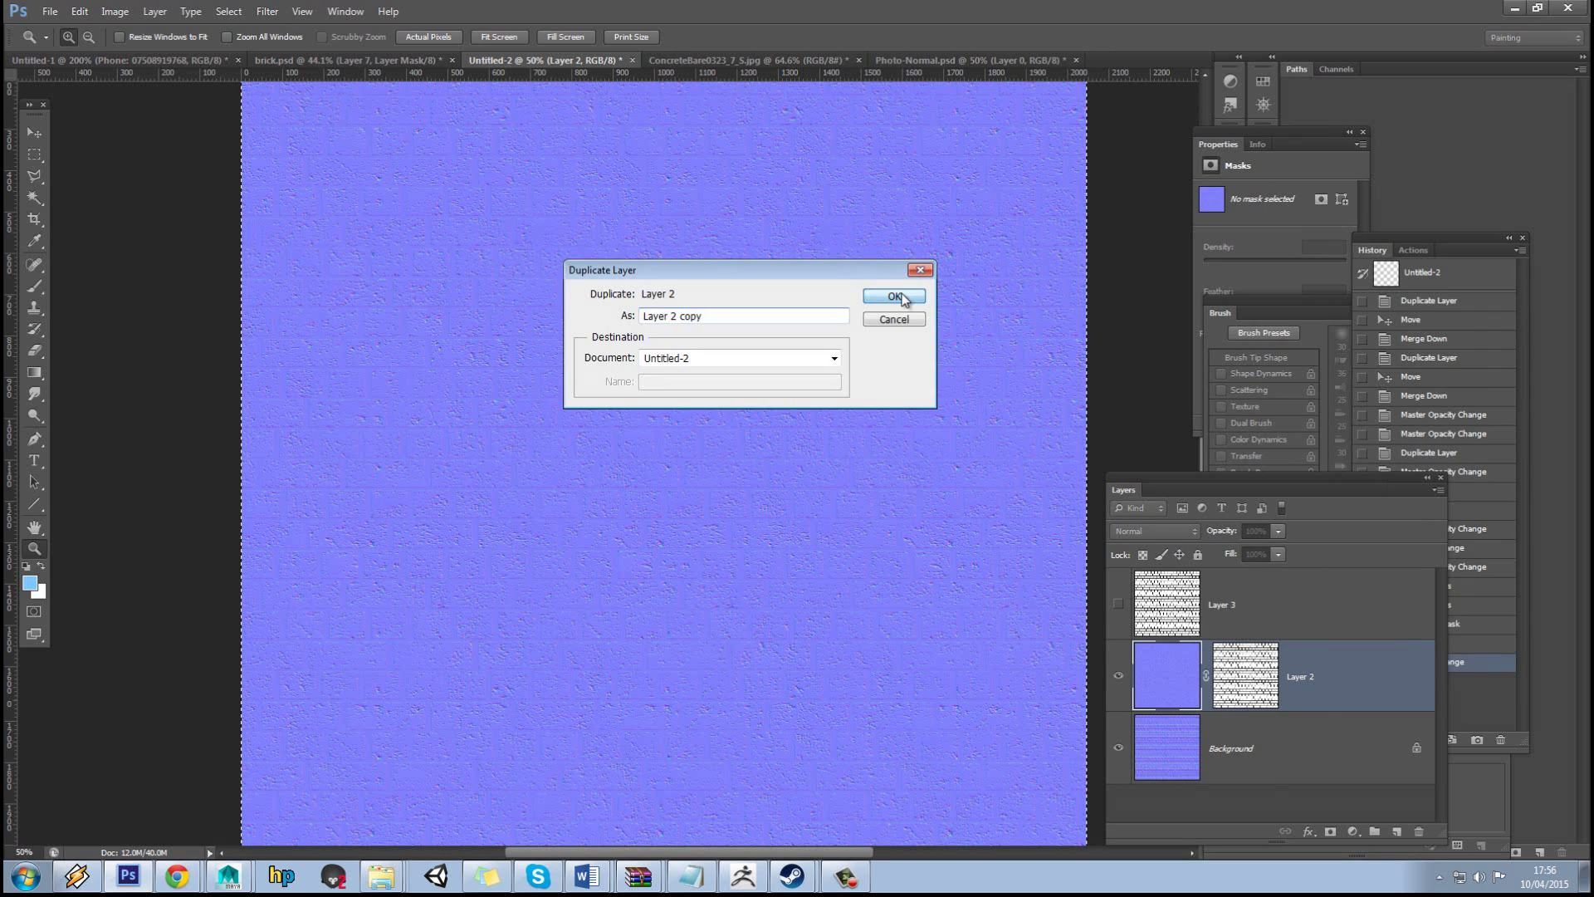
left_click(894, 297)
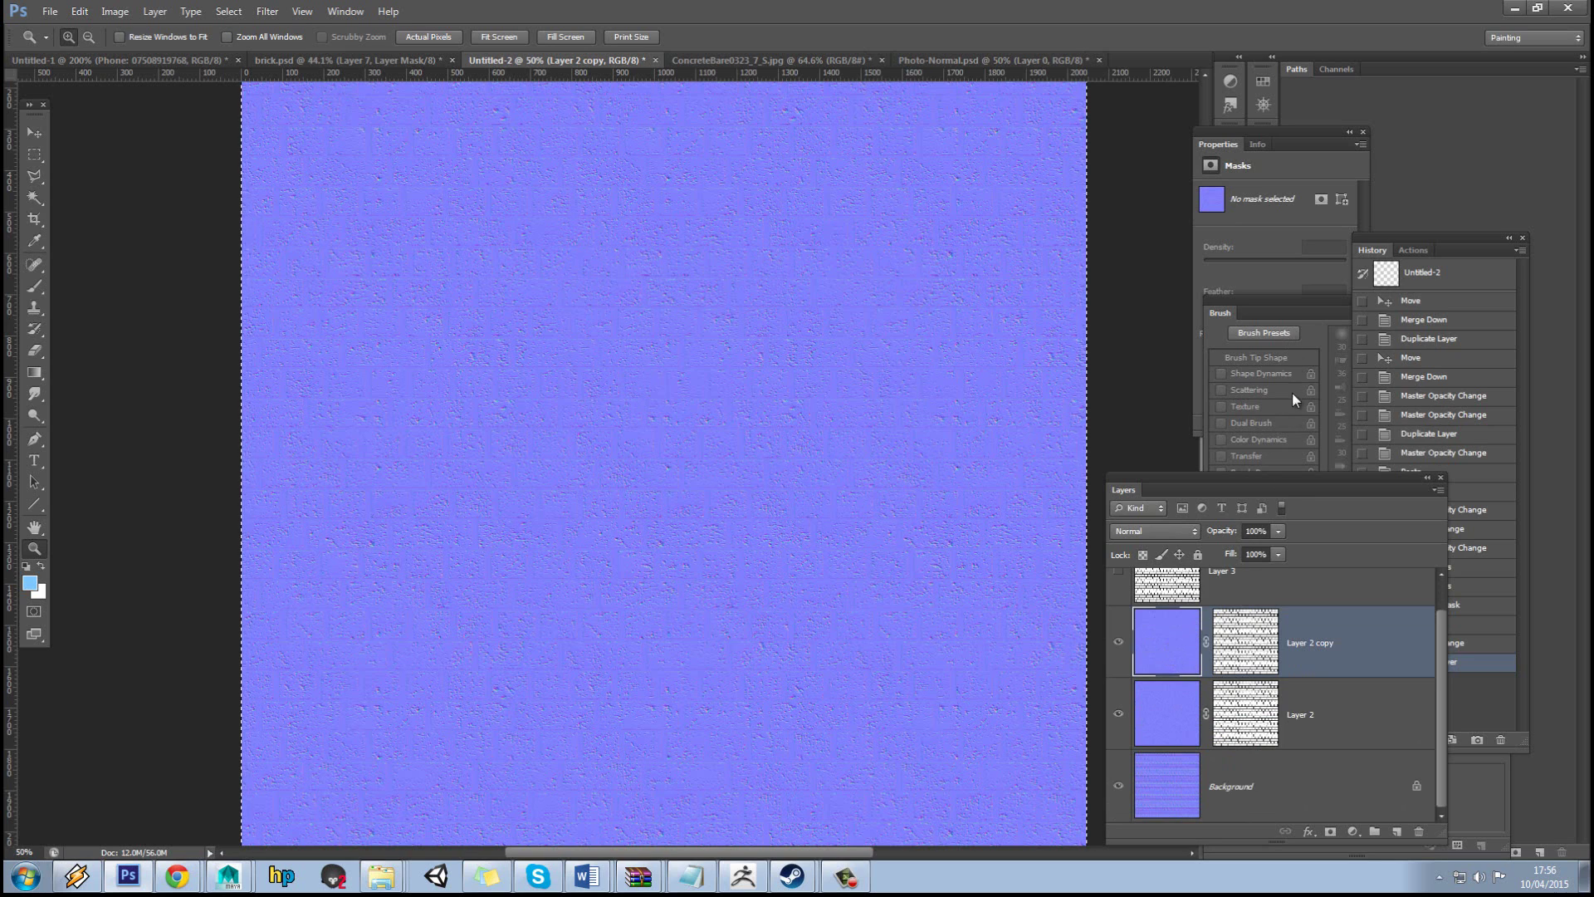
- Rearrange the panels so the Channels list is visible
left_click_drag(1288, 485, 1098, 61)
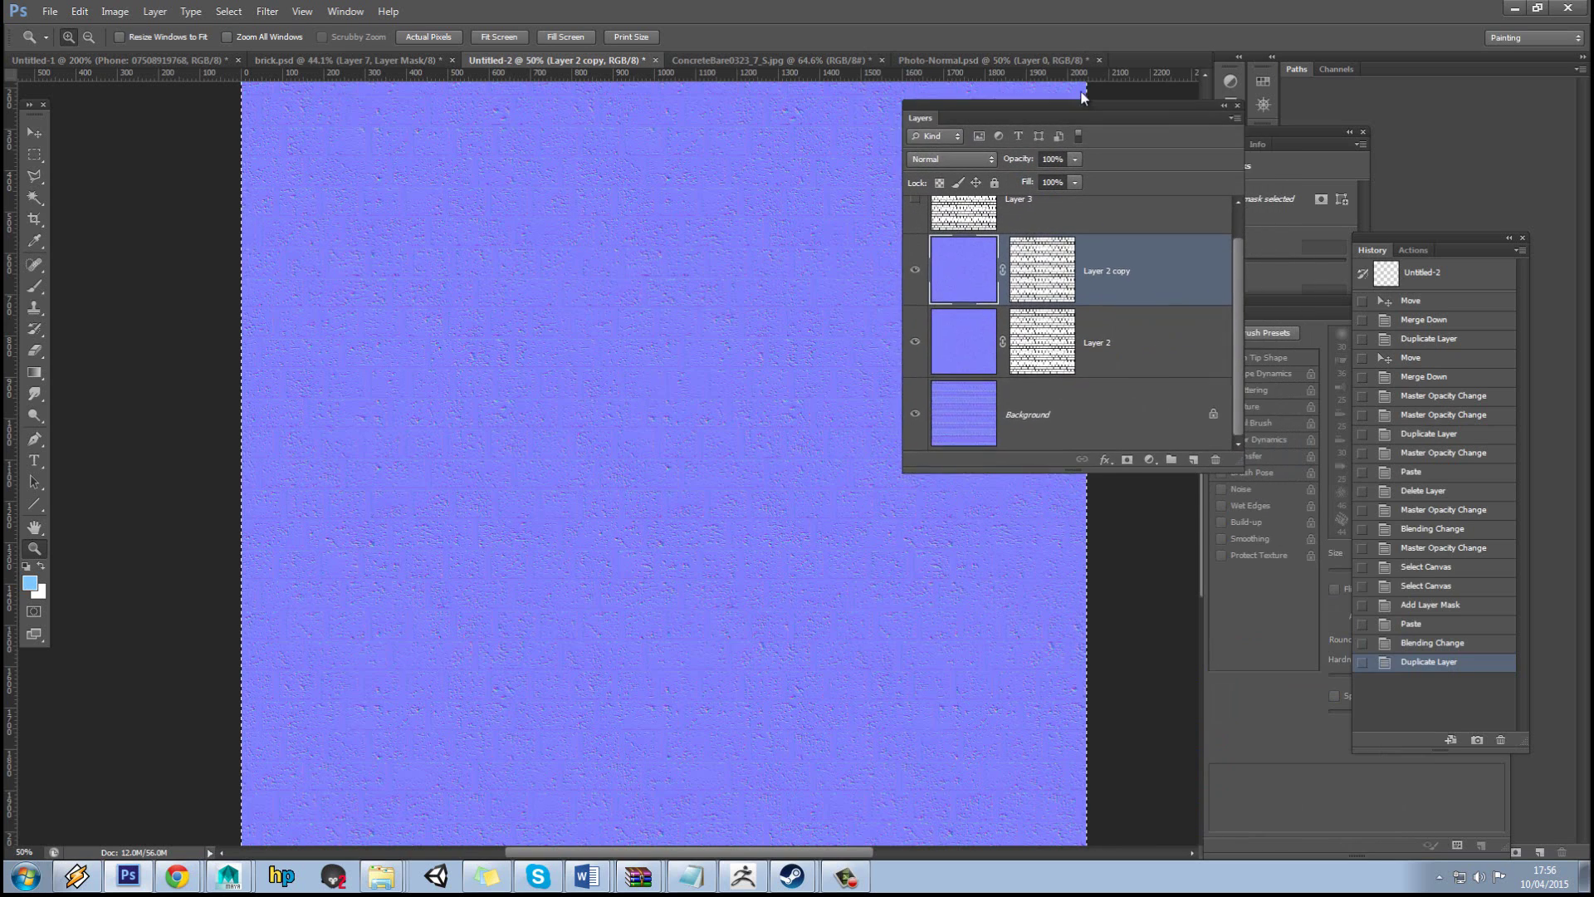
left_click(1334, 66)
left_click(1363, 132)
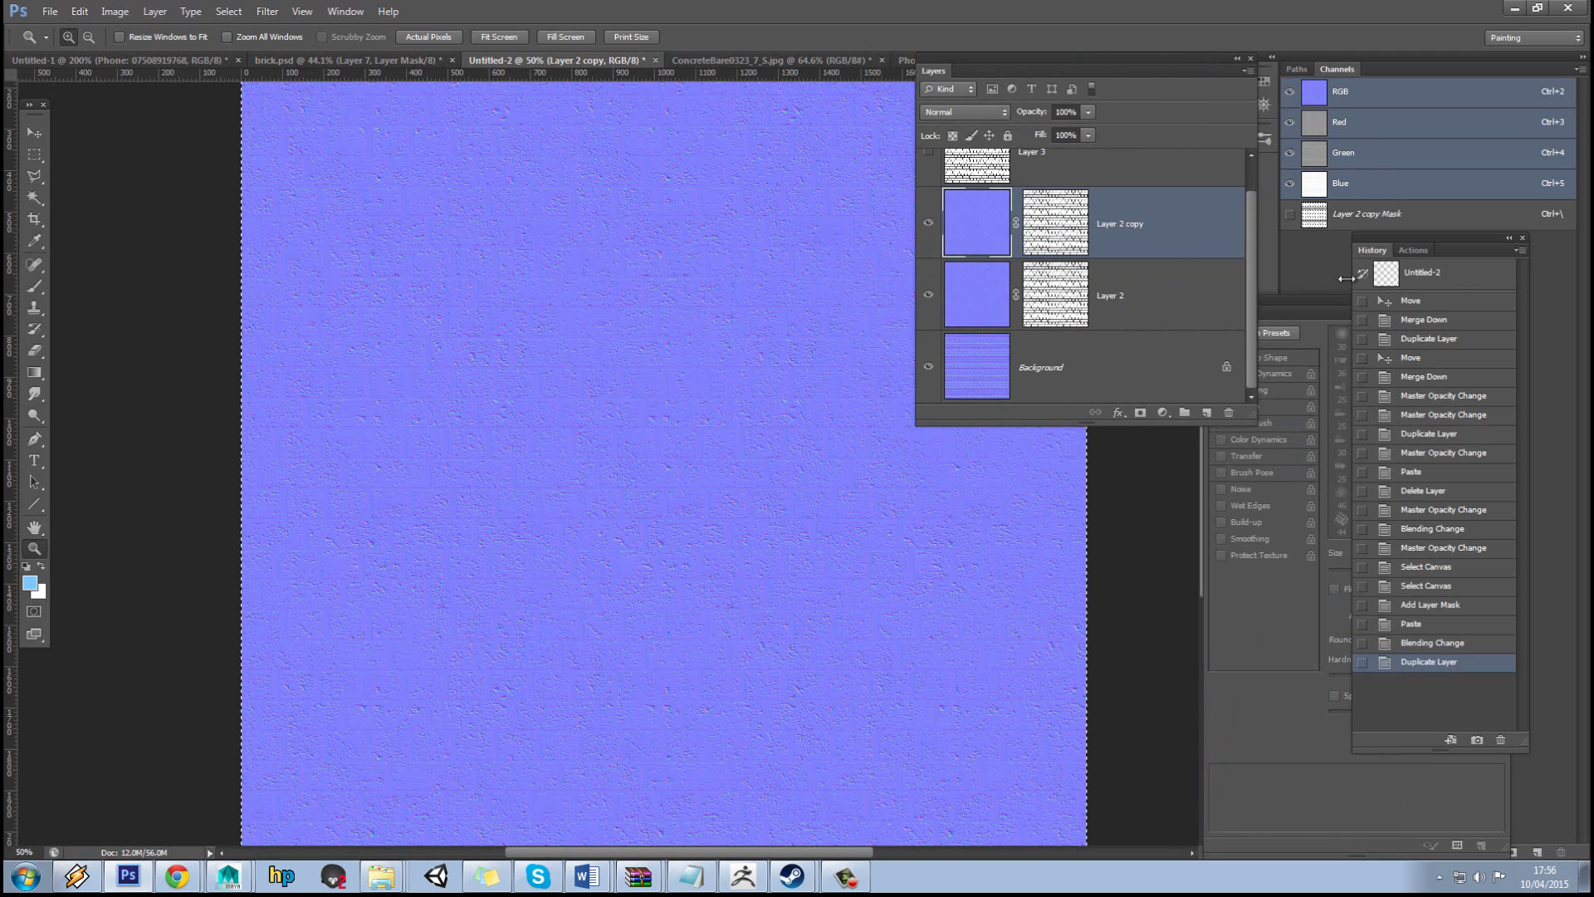
left_click_drag(1463, 241, 1506, 291)
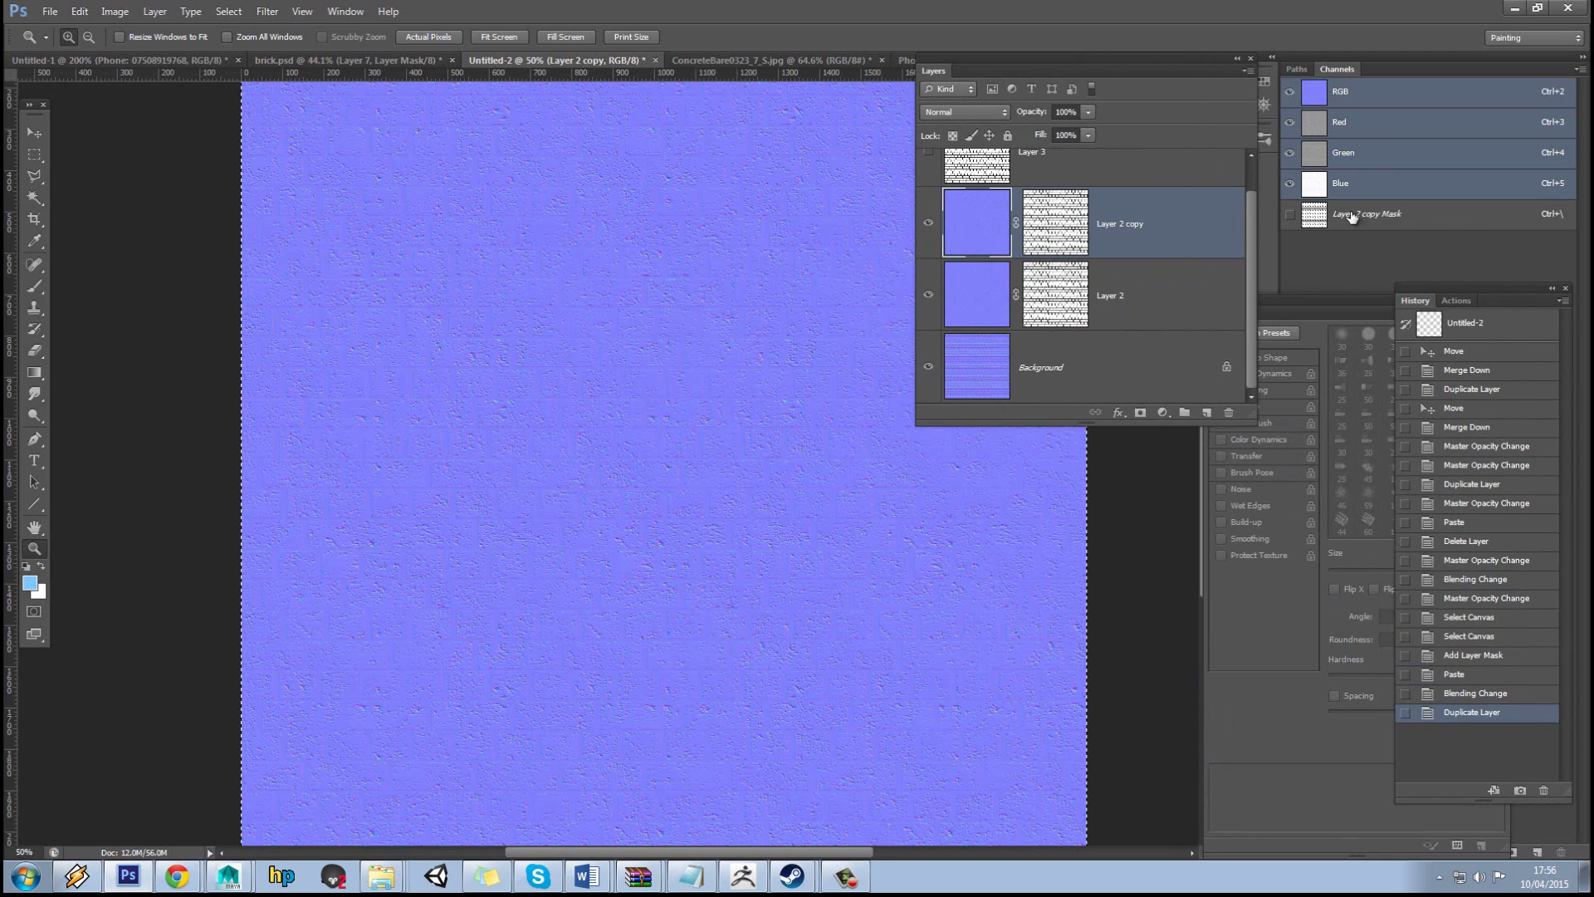
- Select the Red and Green channels of Layer 2 copy and fill them with white
left_click(1408, 133)
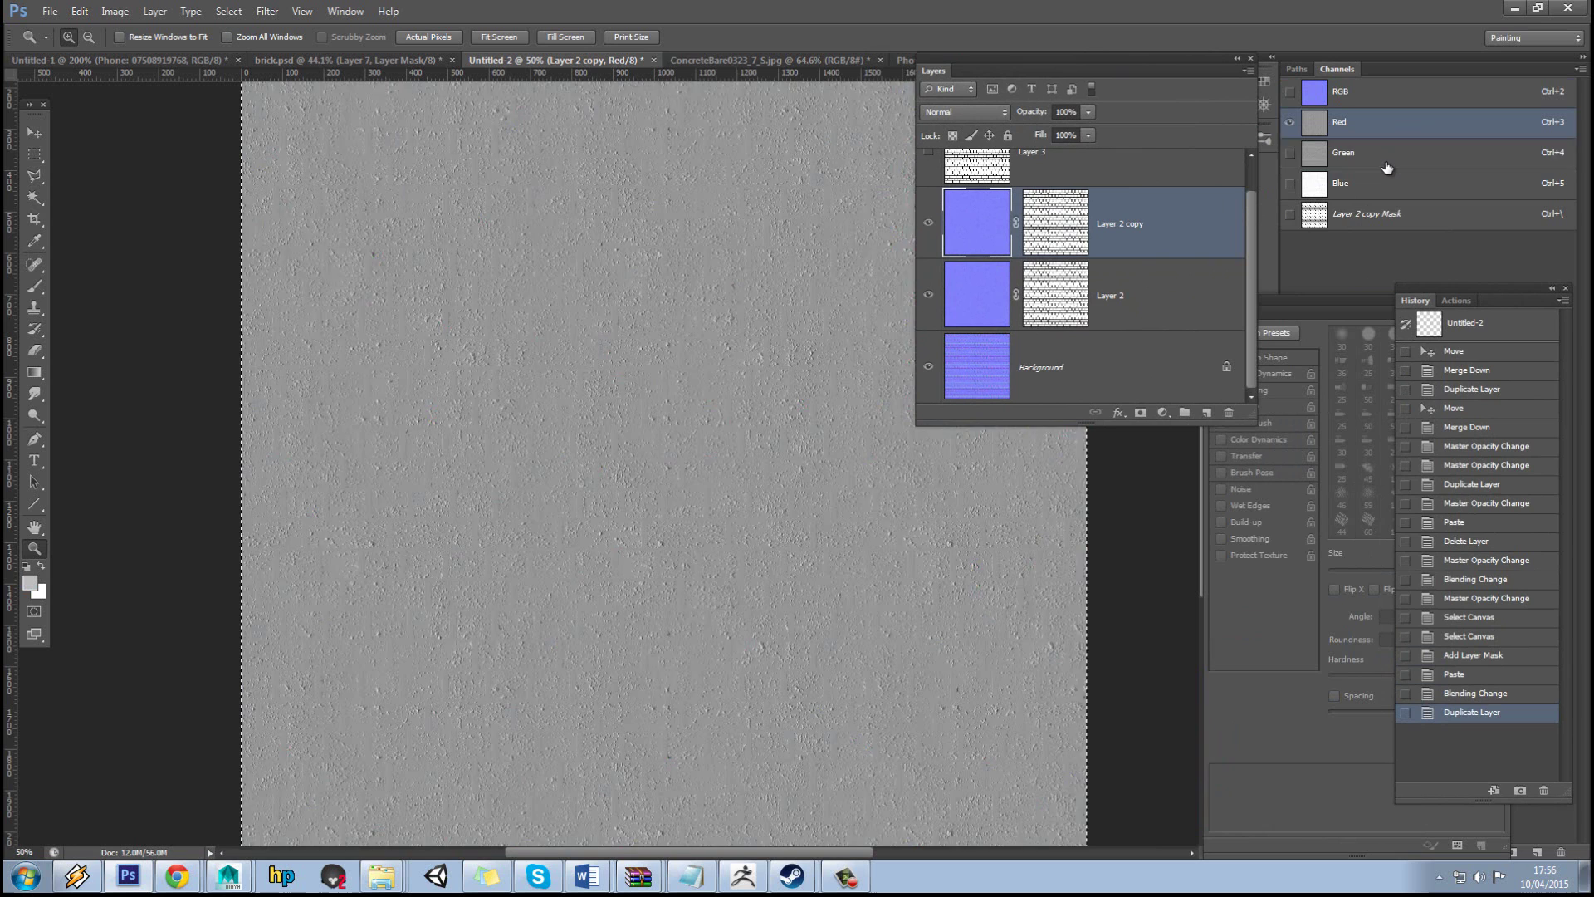
left_click(1386, 161, "shift")
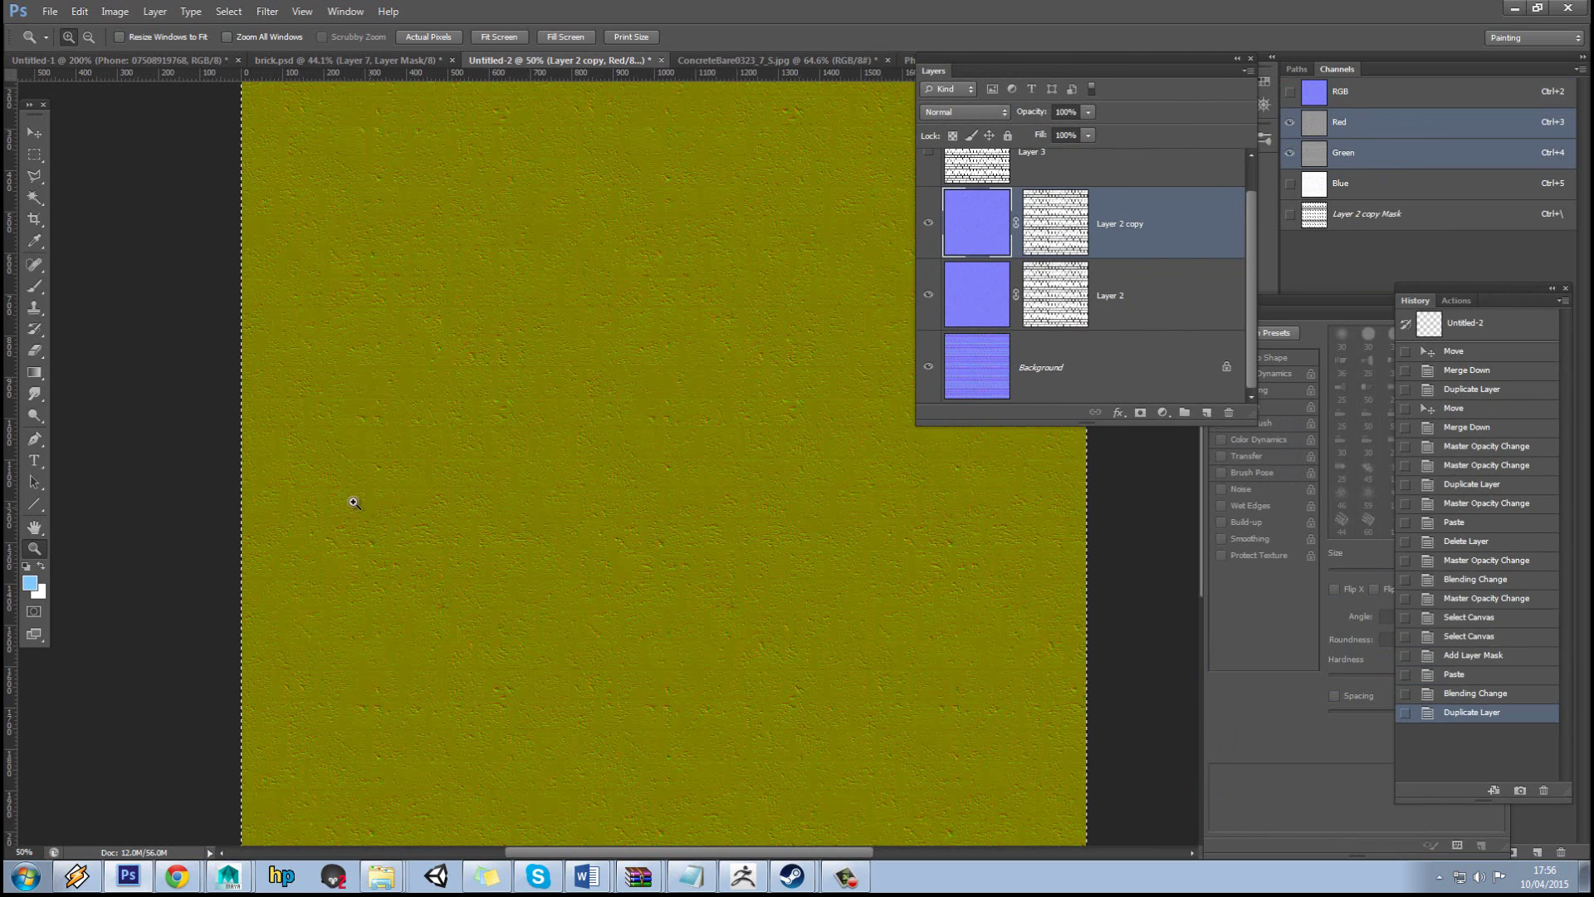
left_click(42, 566)
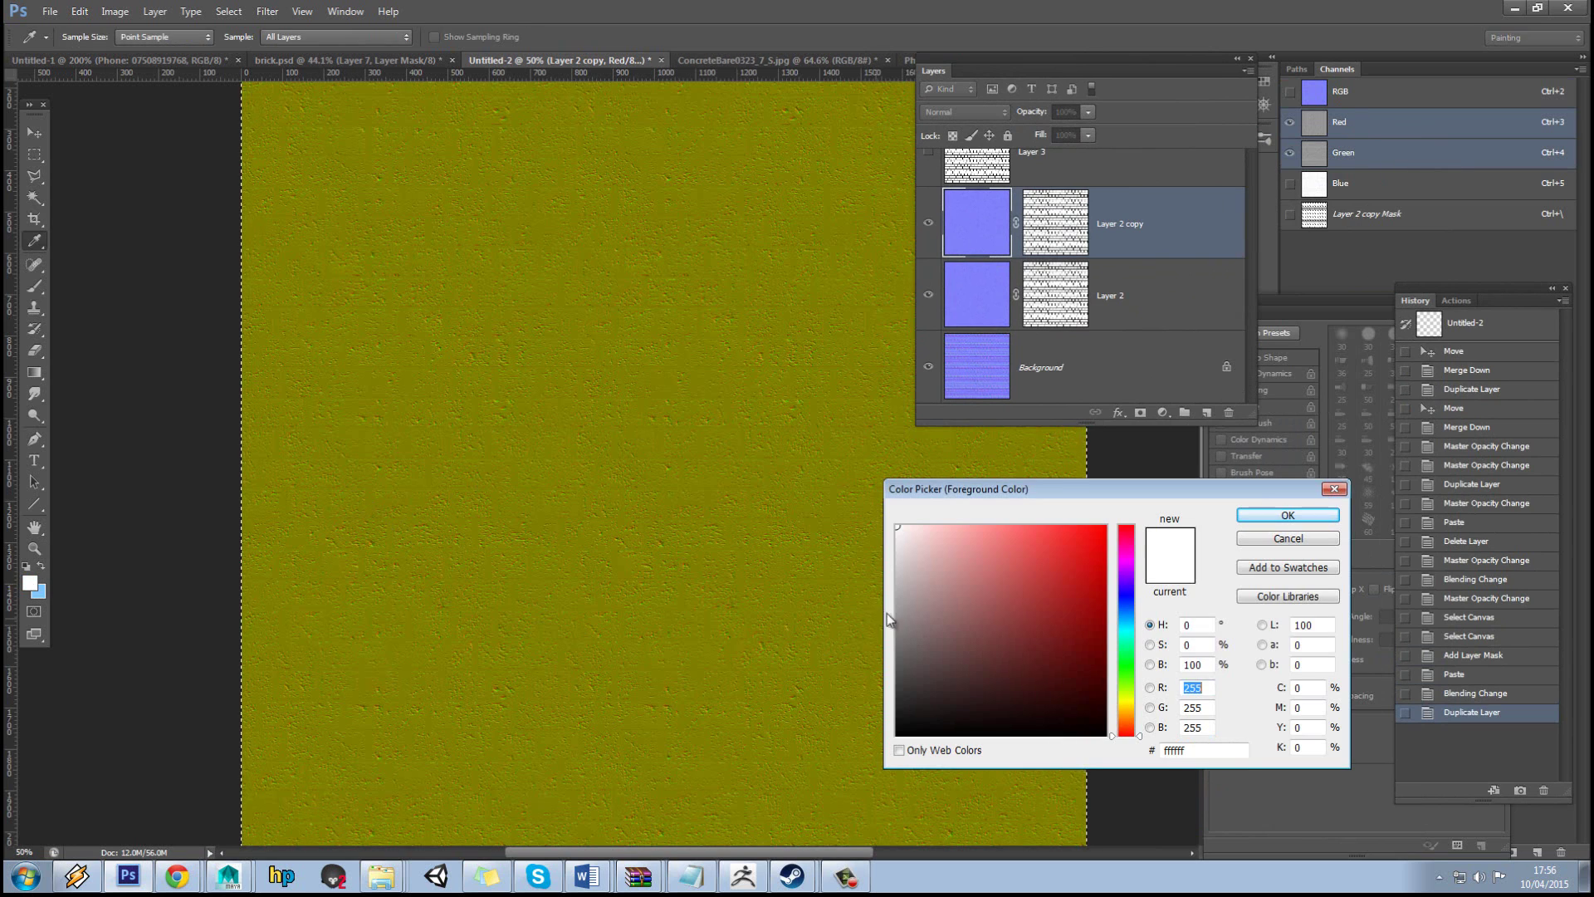
left_click(1299, 515)
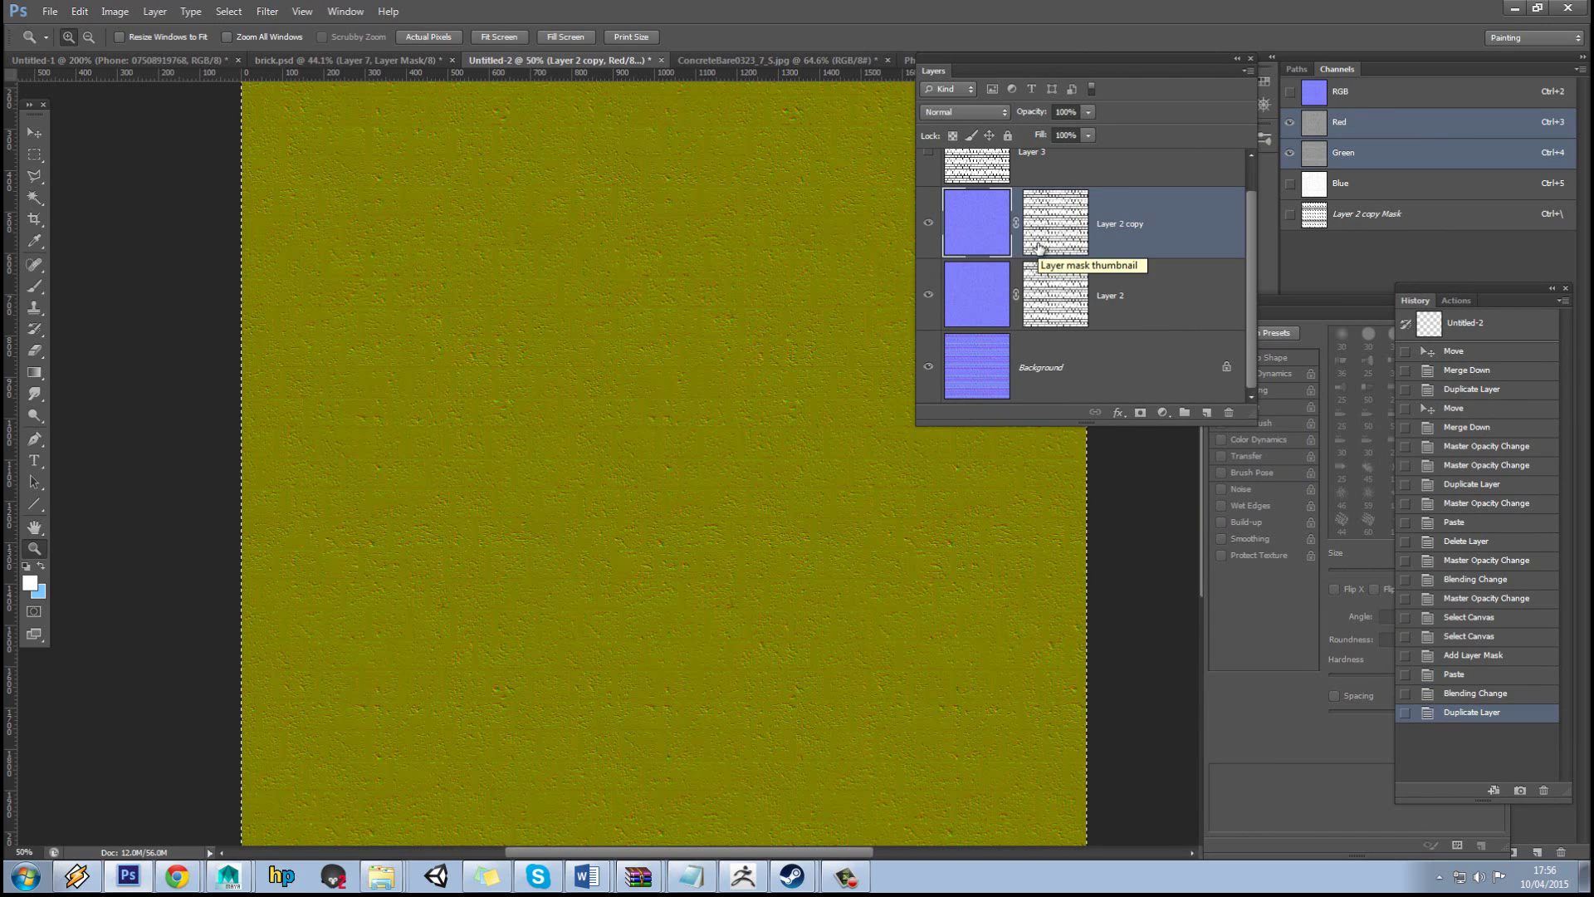
key("alt+BackSpace")
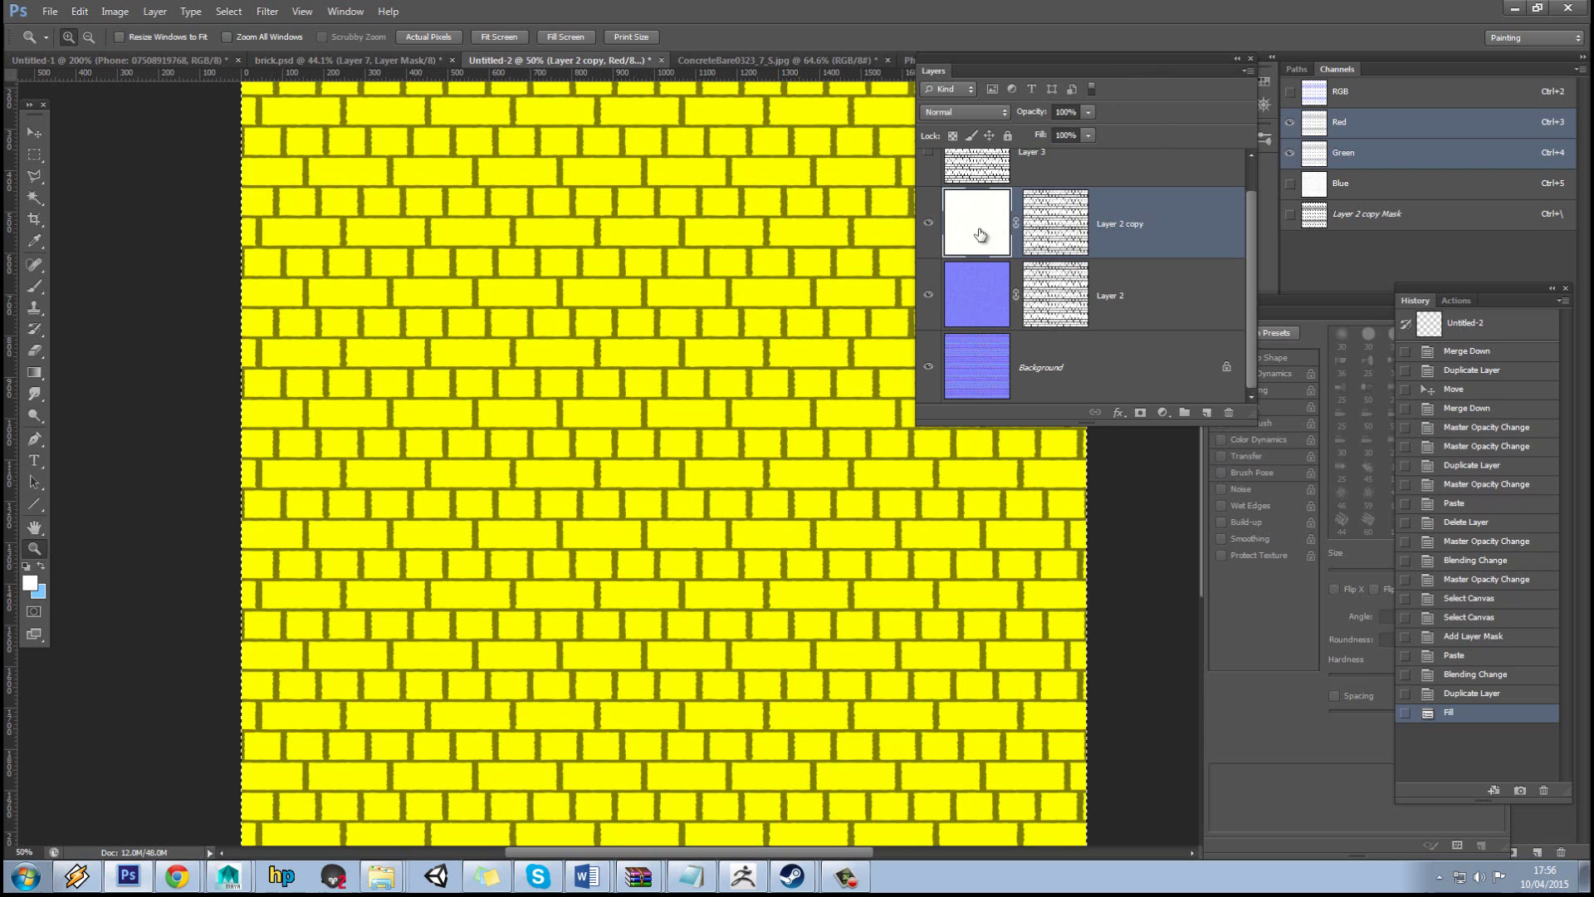
- Hide Layer 2 copy and target Layer 2's Blue channel
left_click(930, 224)
left_click(944, 300)
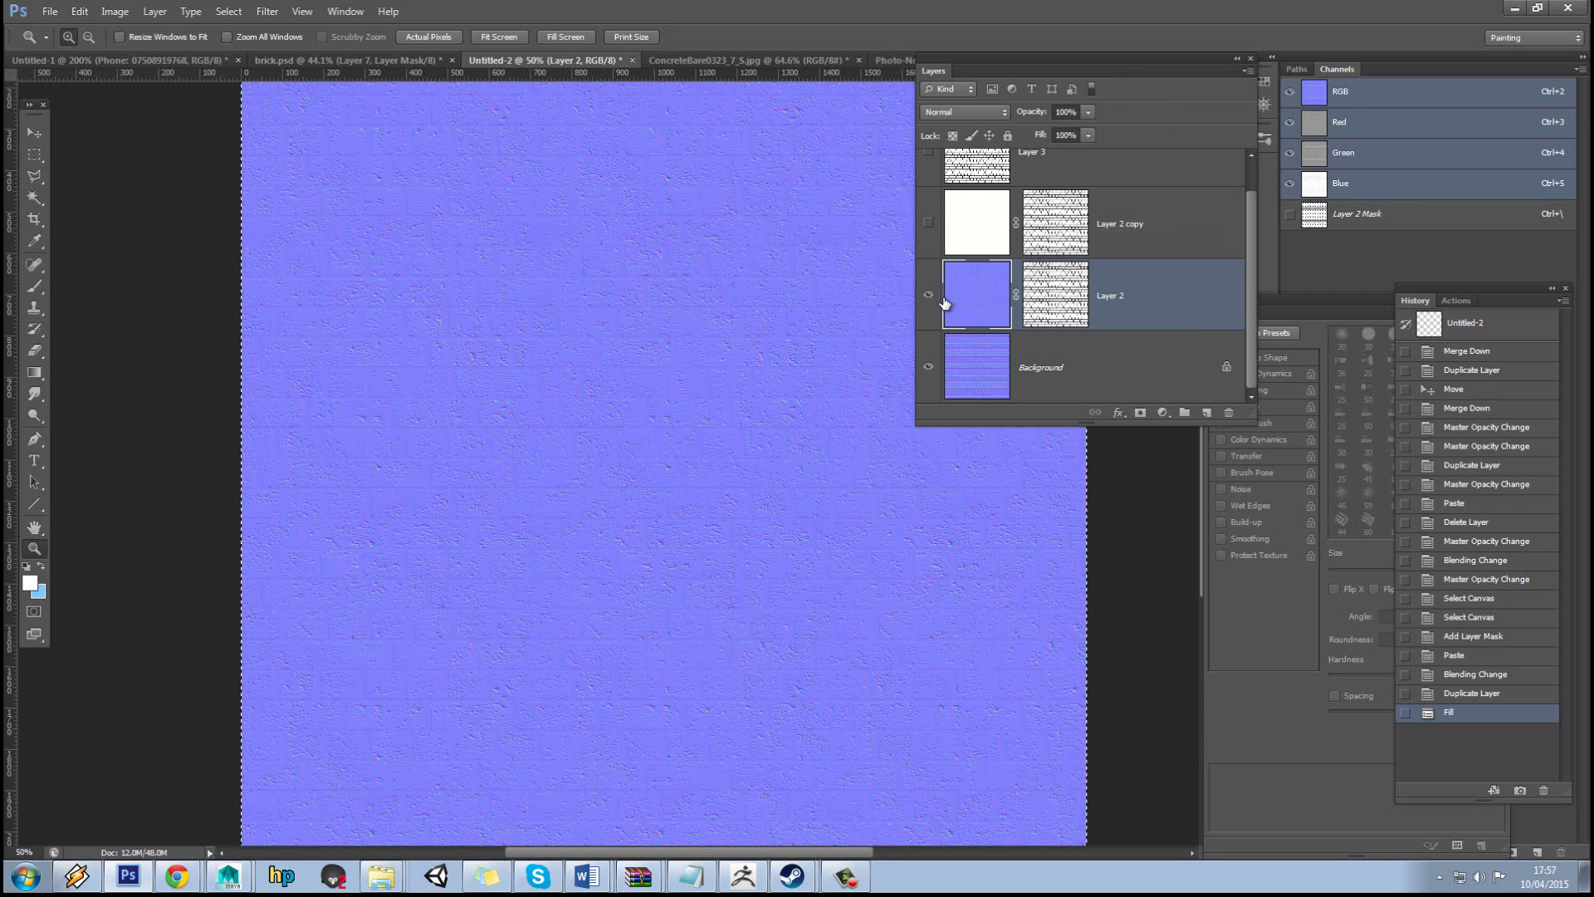
left_click(1349, 189)
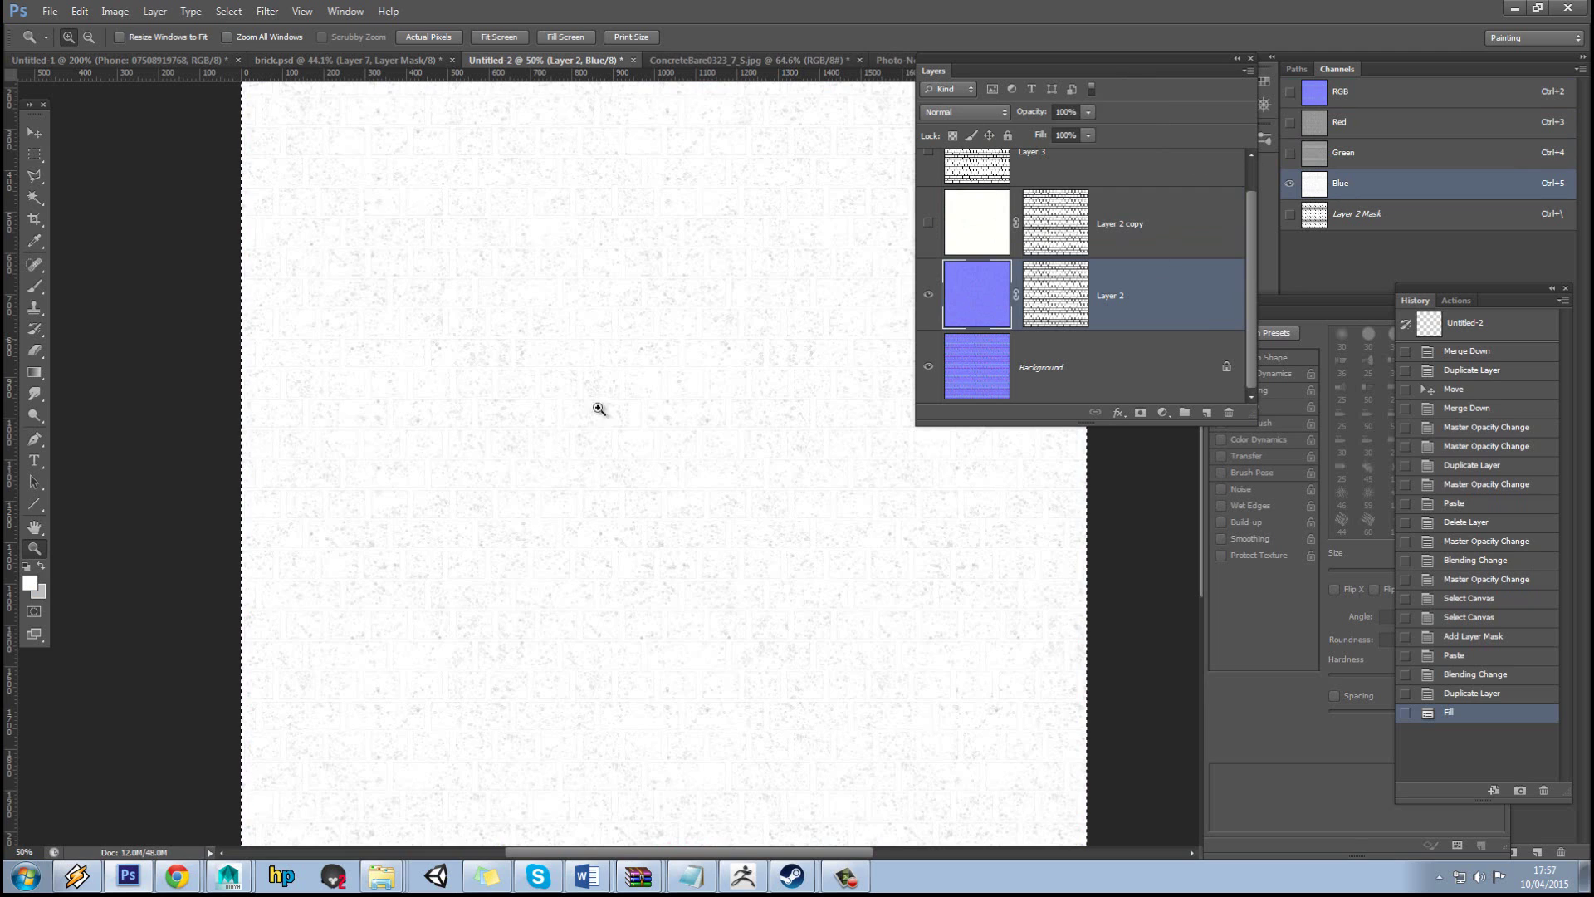
- Set the foreground colour to 50% grey and fill the Blue channel with it
left_click(30, 583)
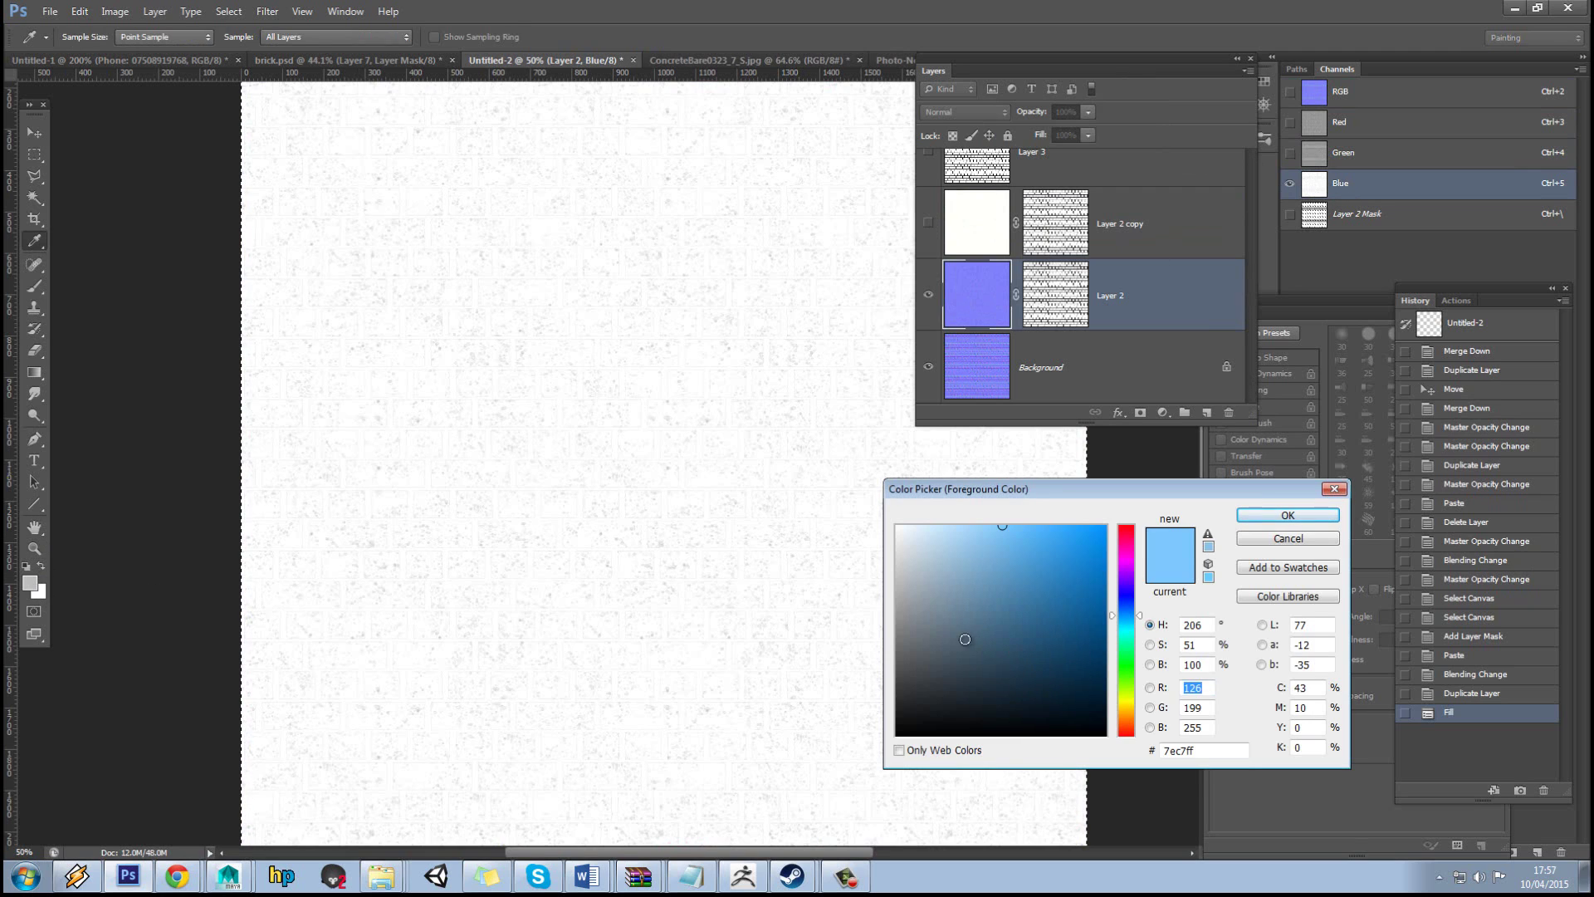
left_click(841, 633)
left_click(1211, 669)
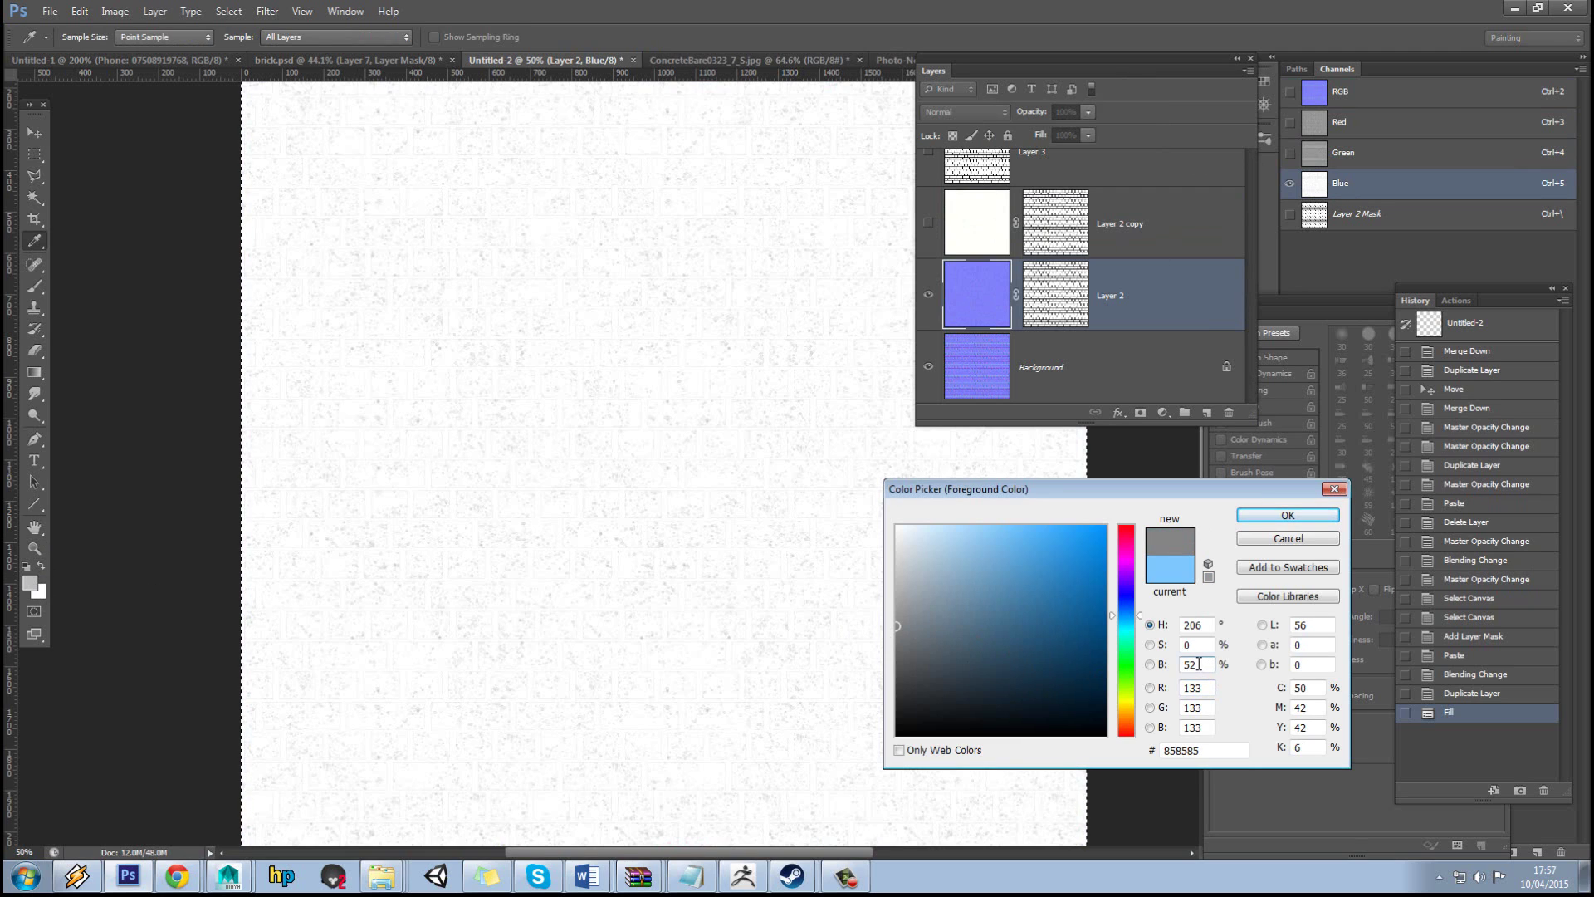
key("BackSpace")
type("0")
left_click(1195, 625)
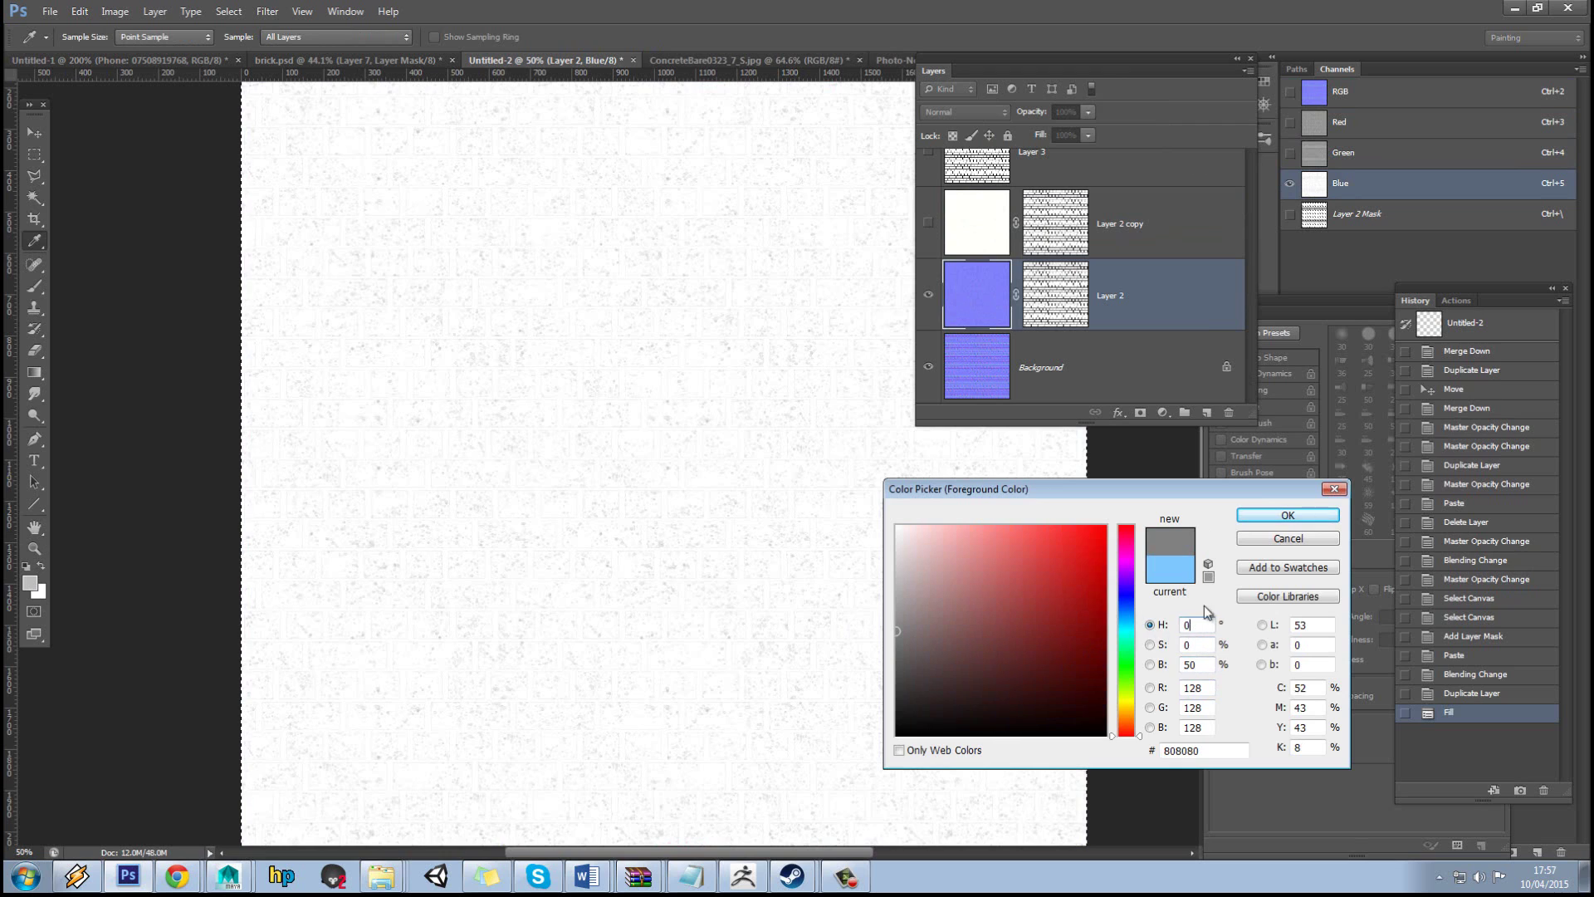
left_click(1255, 515)
key("z")
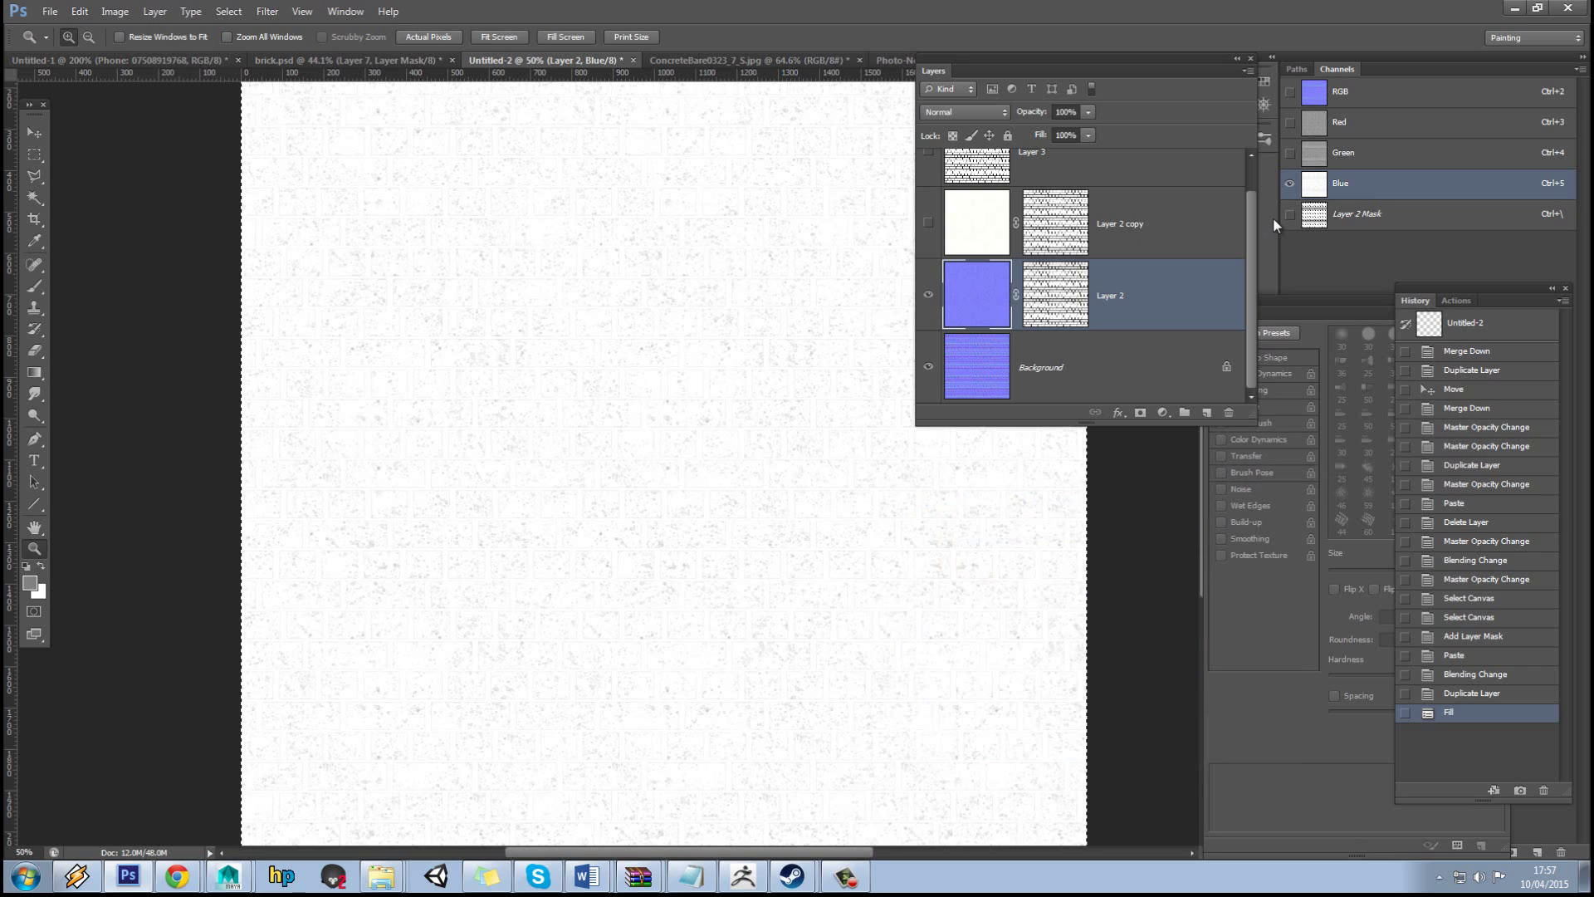
key("alt+BackSpace")
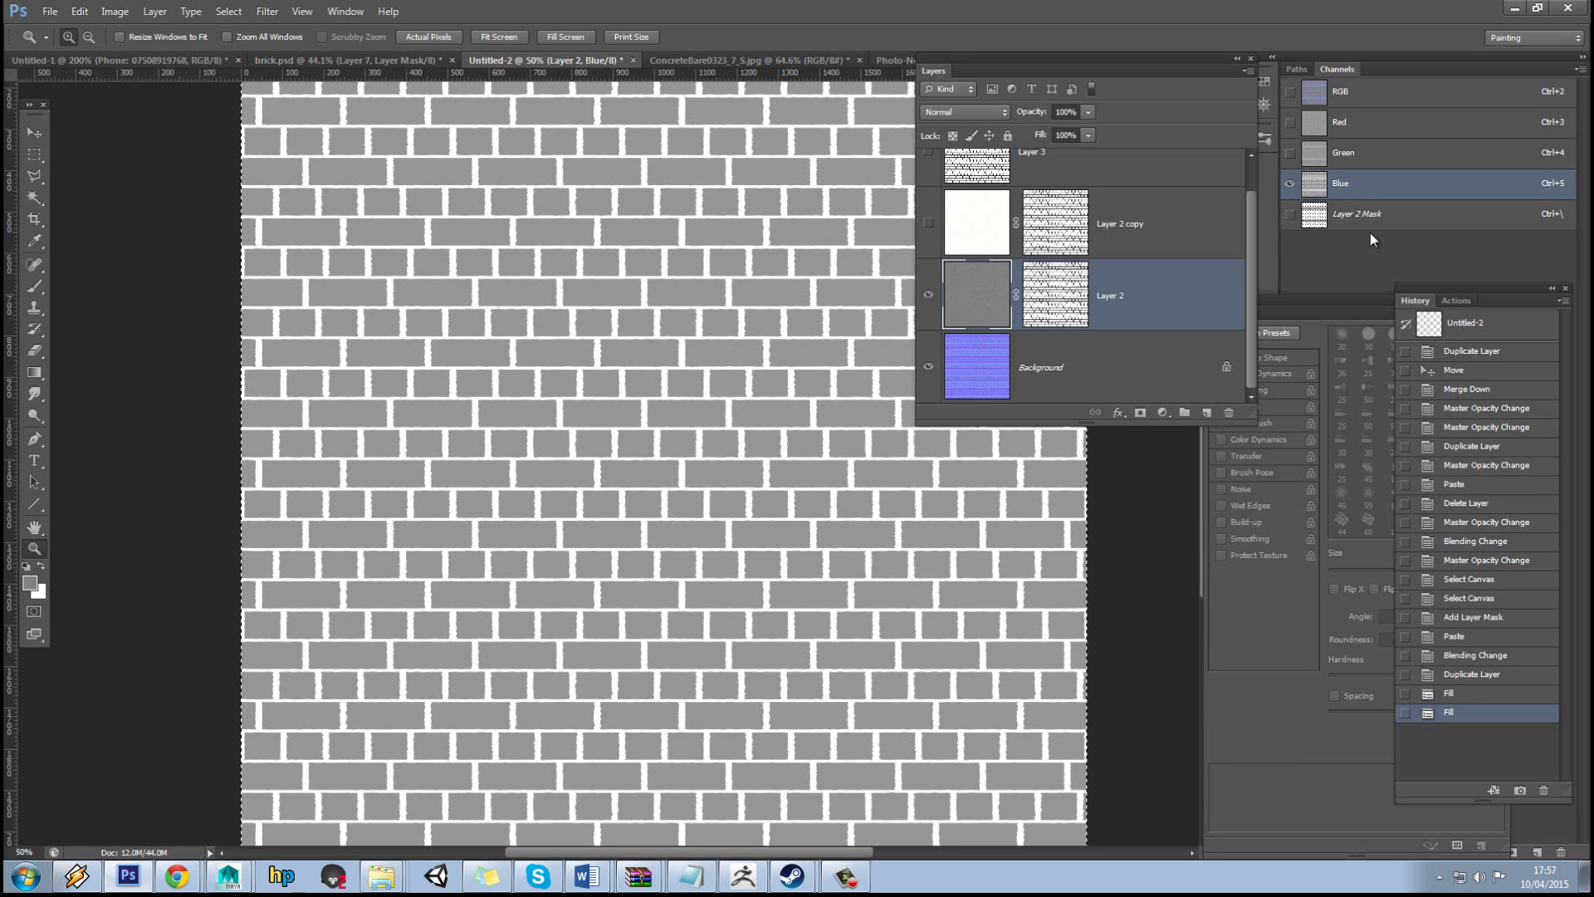
- Return to the RGB composite channel and show Layer 2 copy with Multiply blending
left_click(1351, 97)
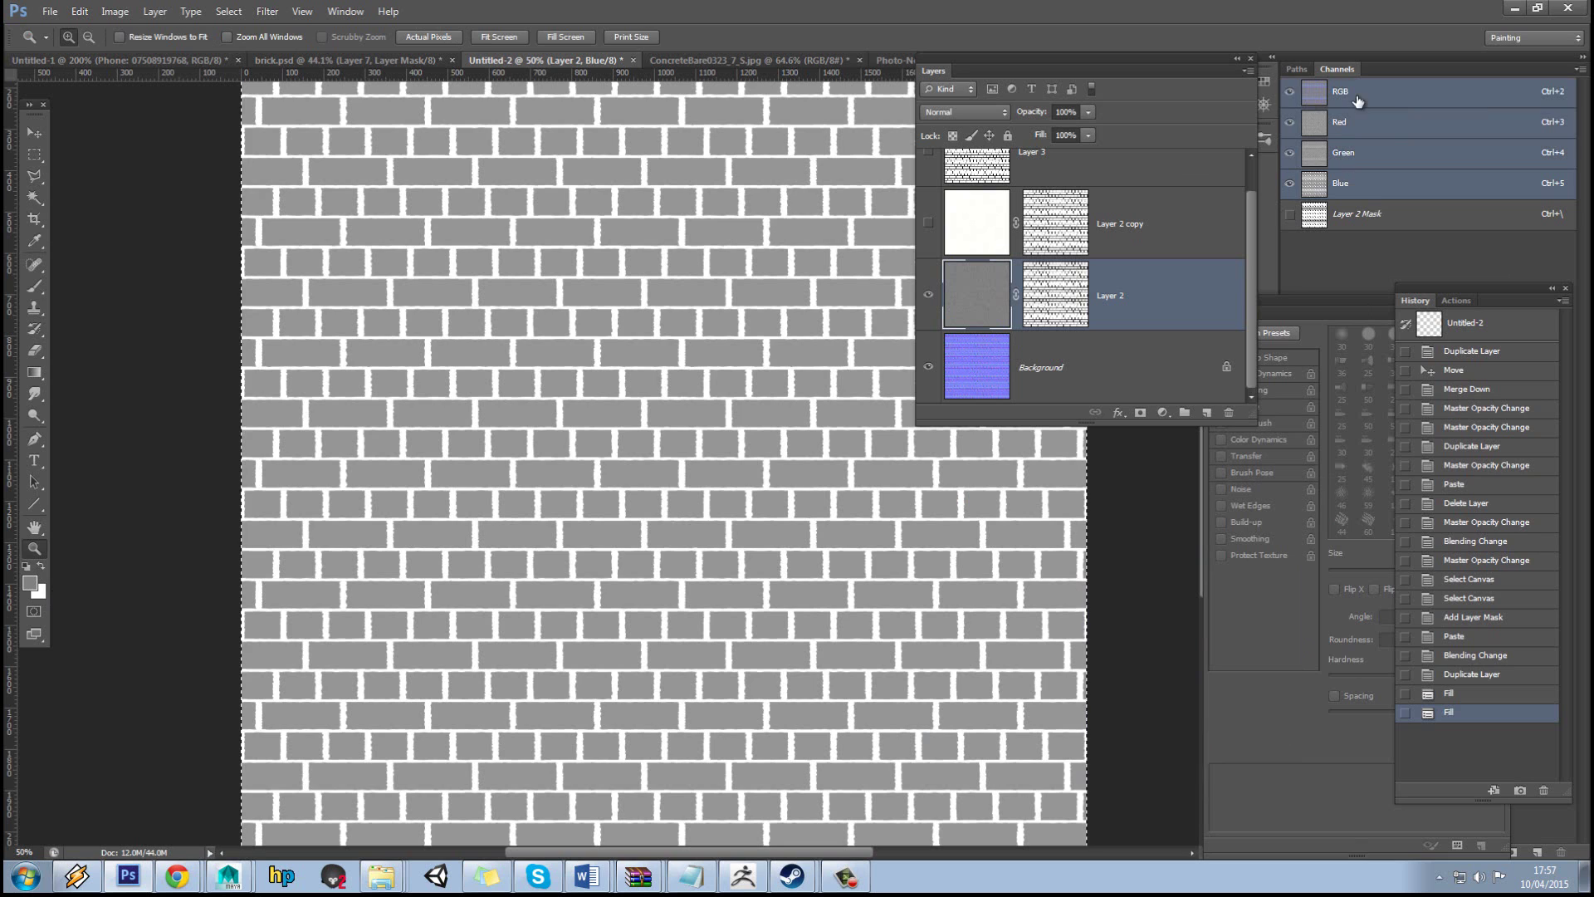
left_click(929, 224)
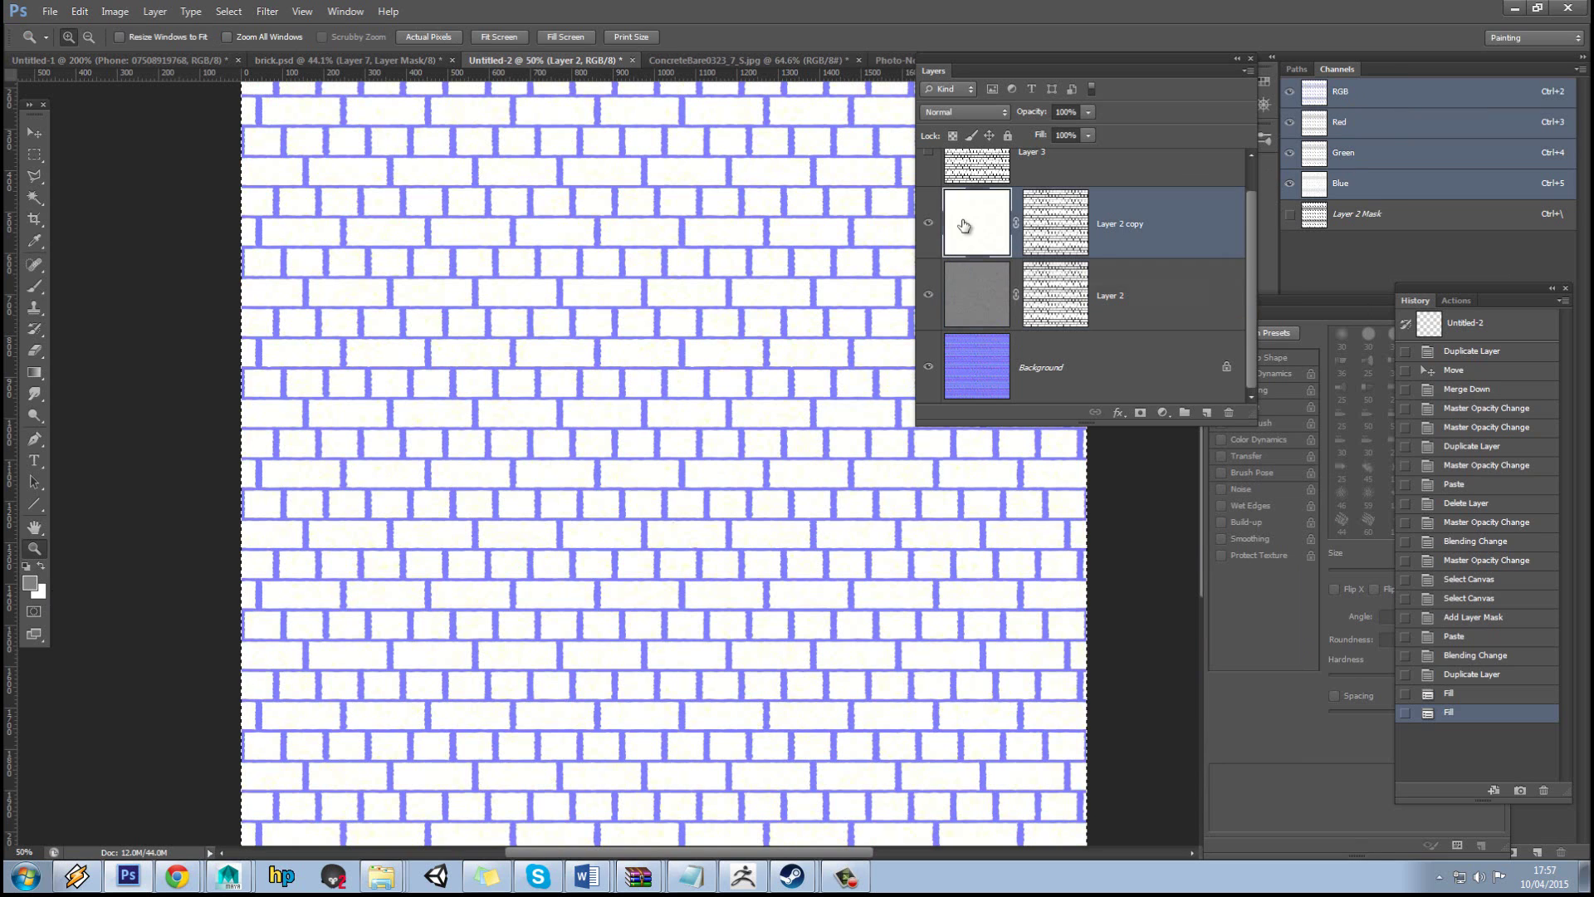
left_click(984, 113)
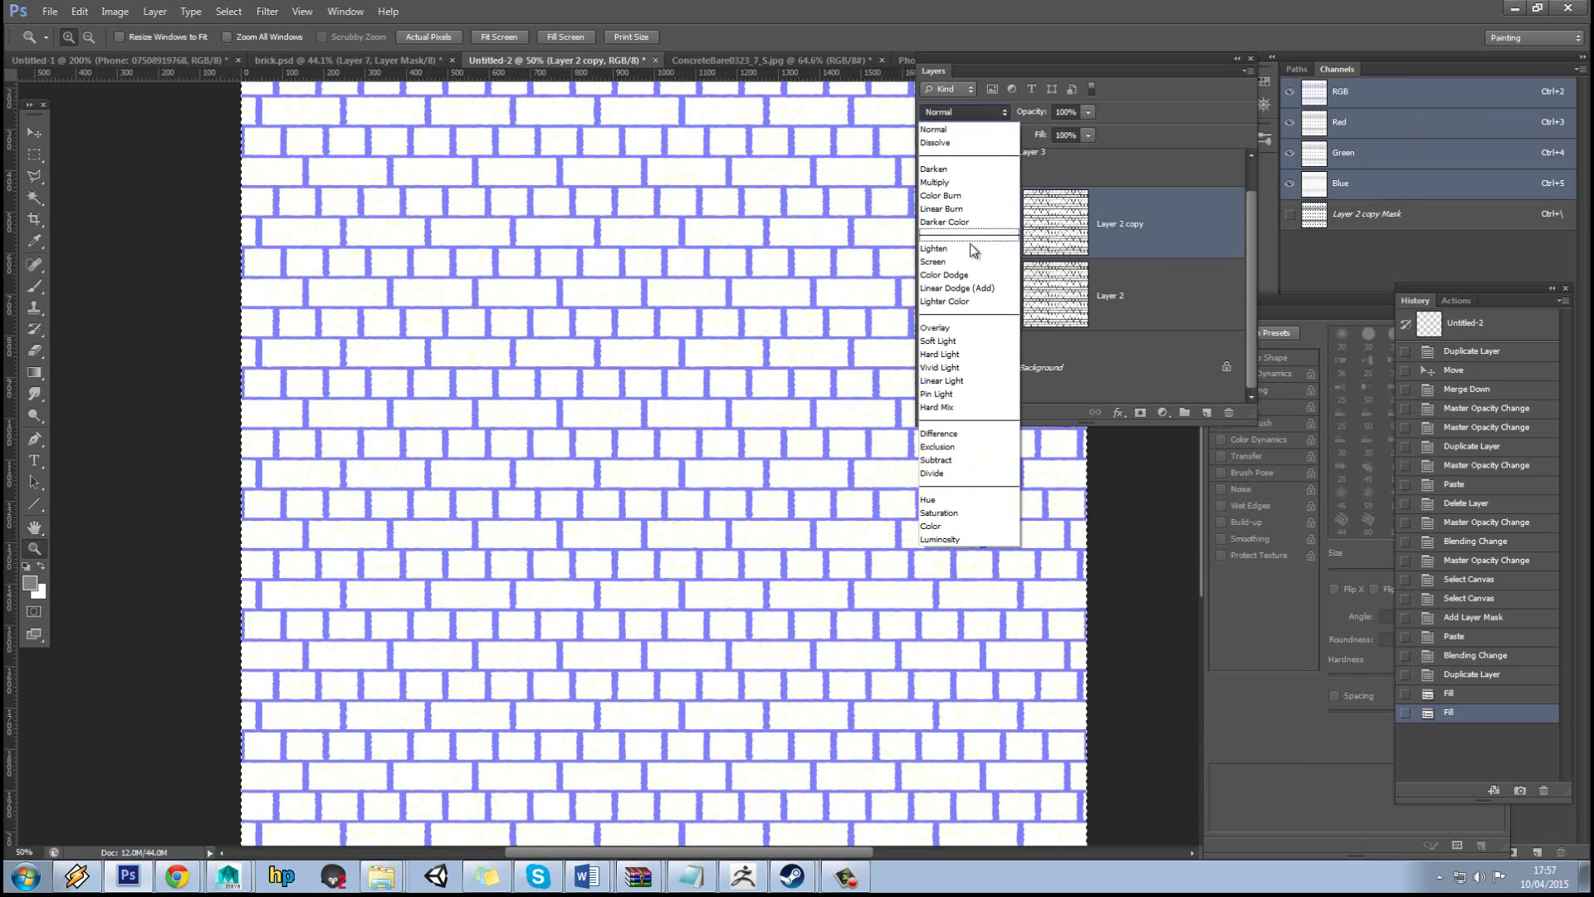
left_click(970, 183)
- Set Layer 2's blend mode to Overlay
left_click(1145, 295)
left_click(962, 112)
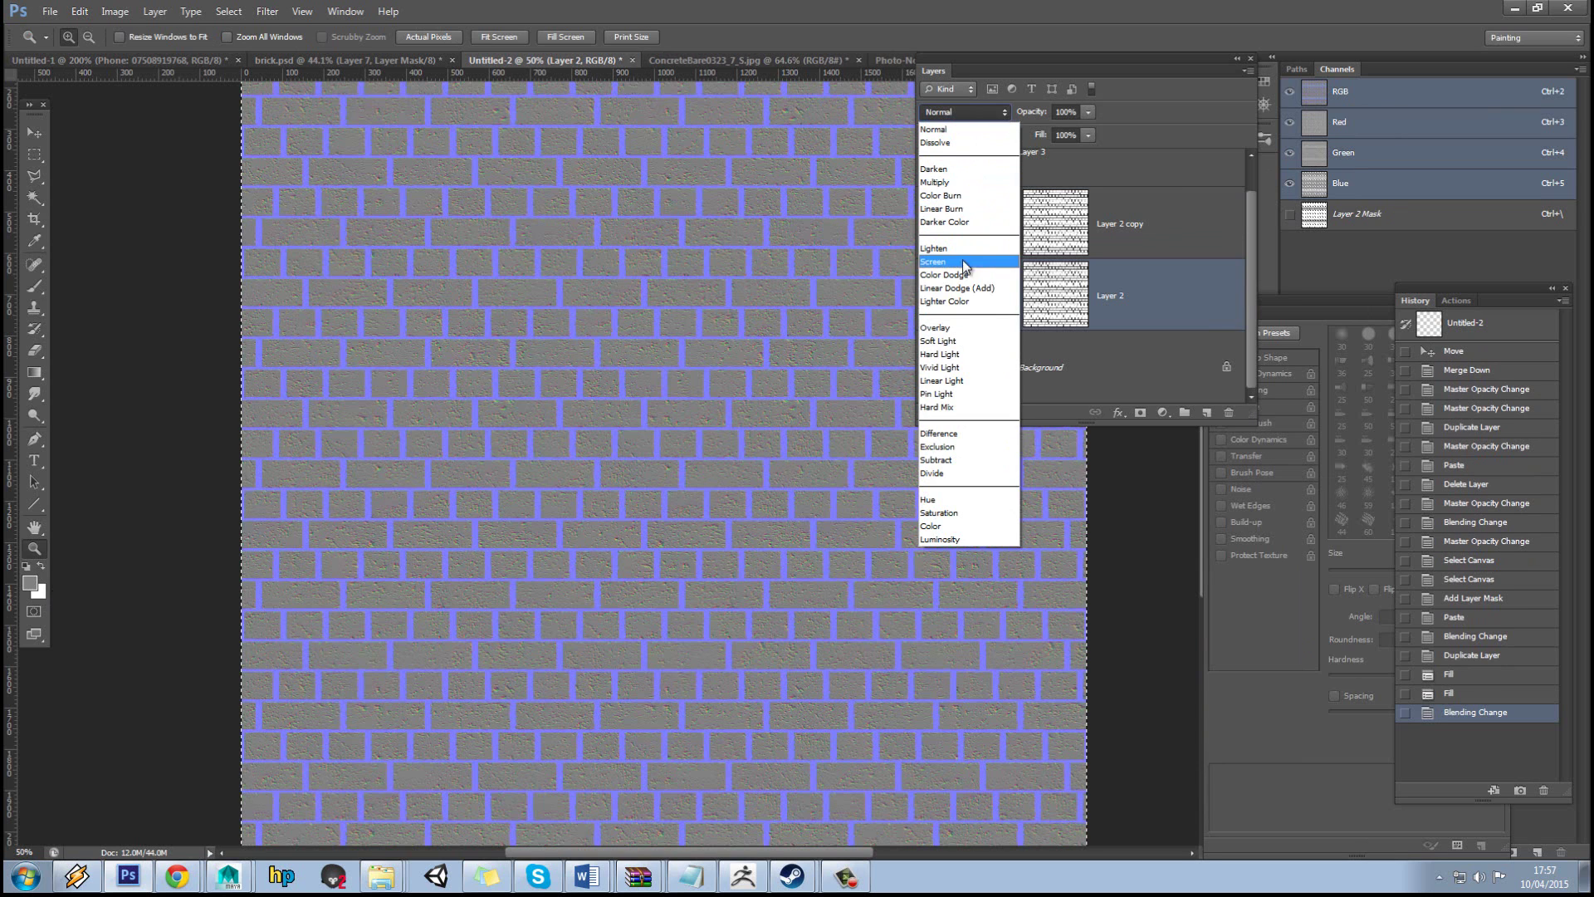
left_click(966, 327)
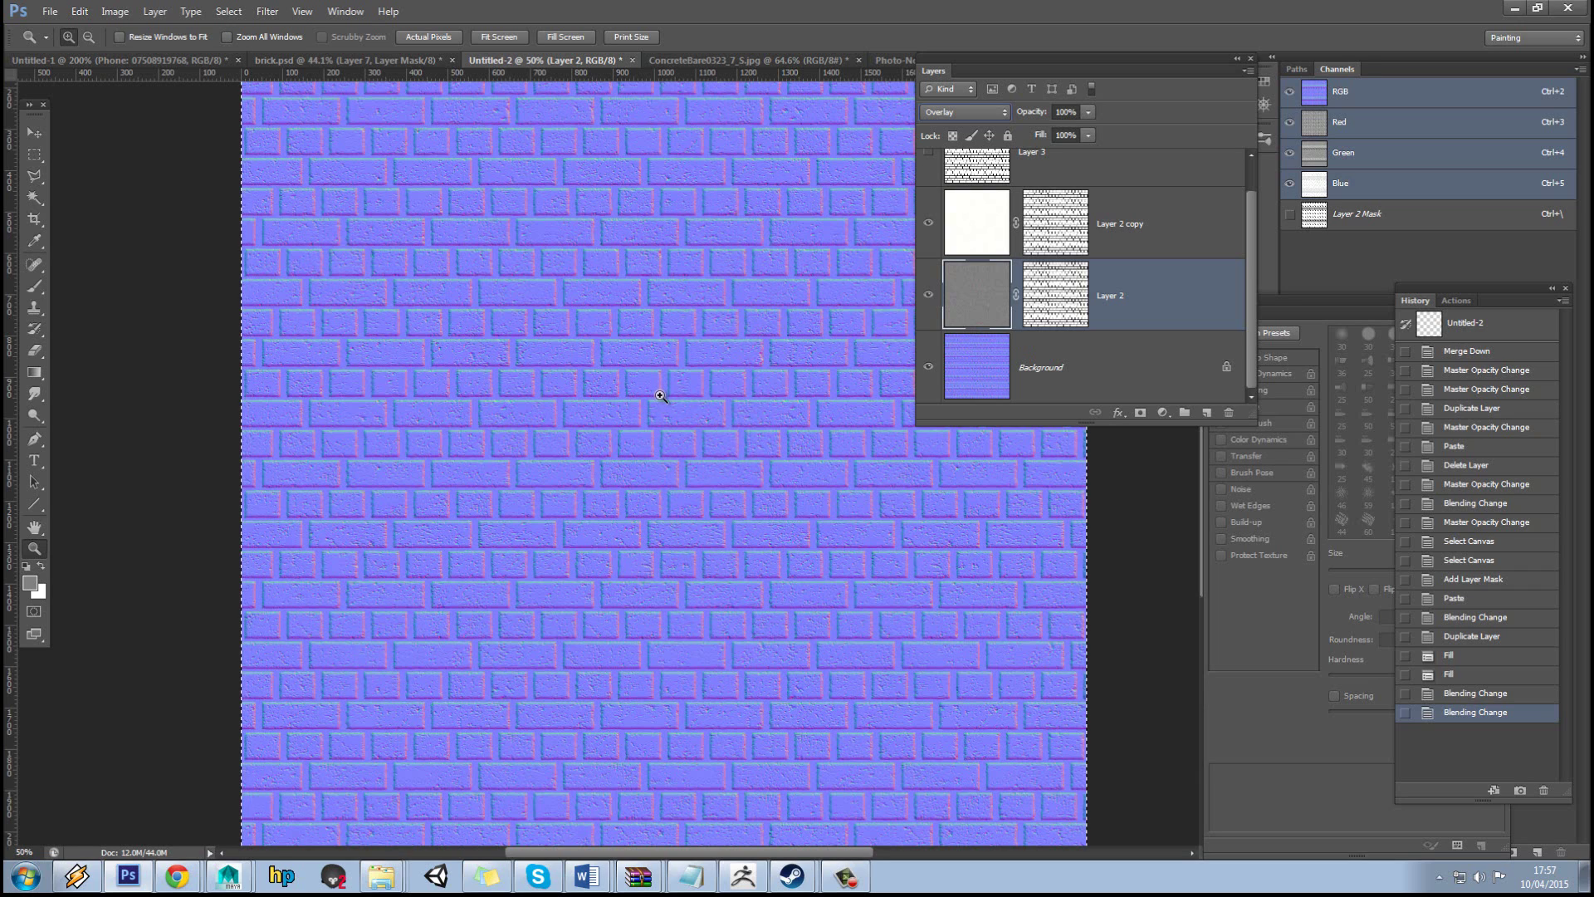
scroll(1193, 303, "up", 1)
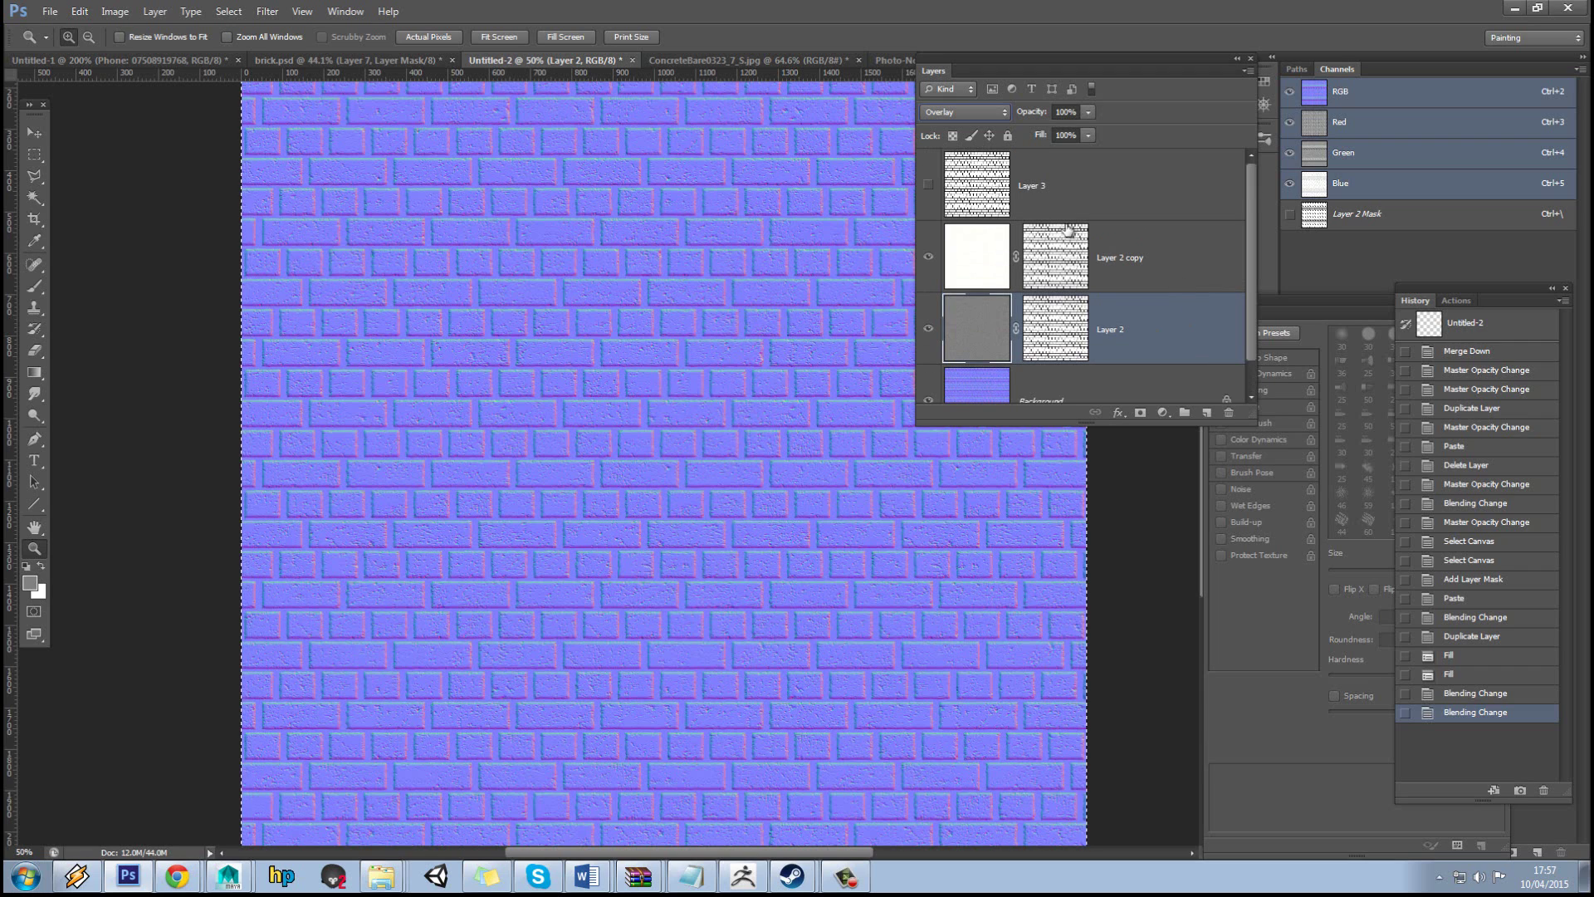
scroll(1029, 224, "down", 1)
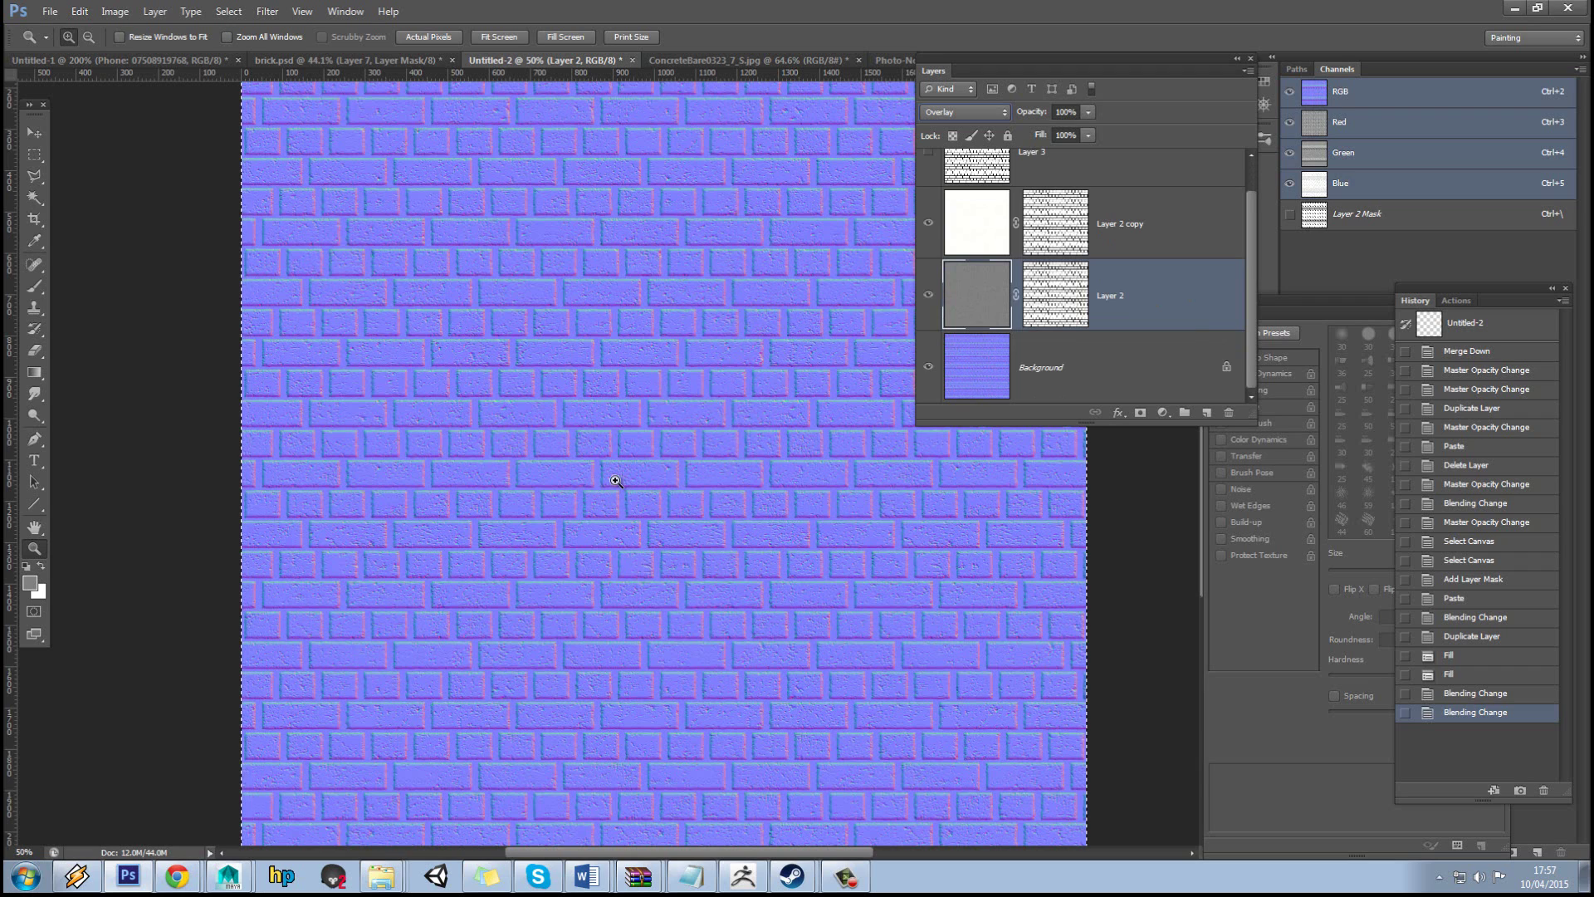
left_click(975, 234)
scroll(1033, 280, "up", 1)
scroll(1034, 280, "down", 1)
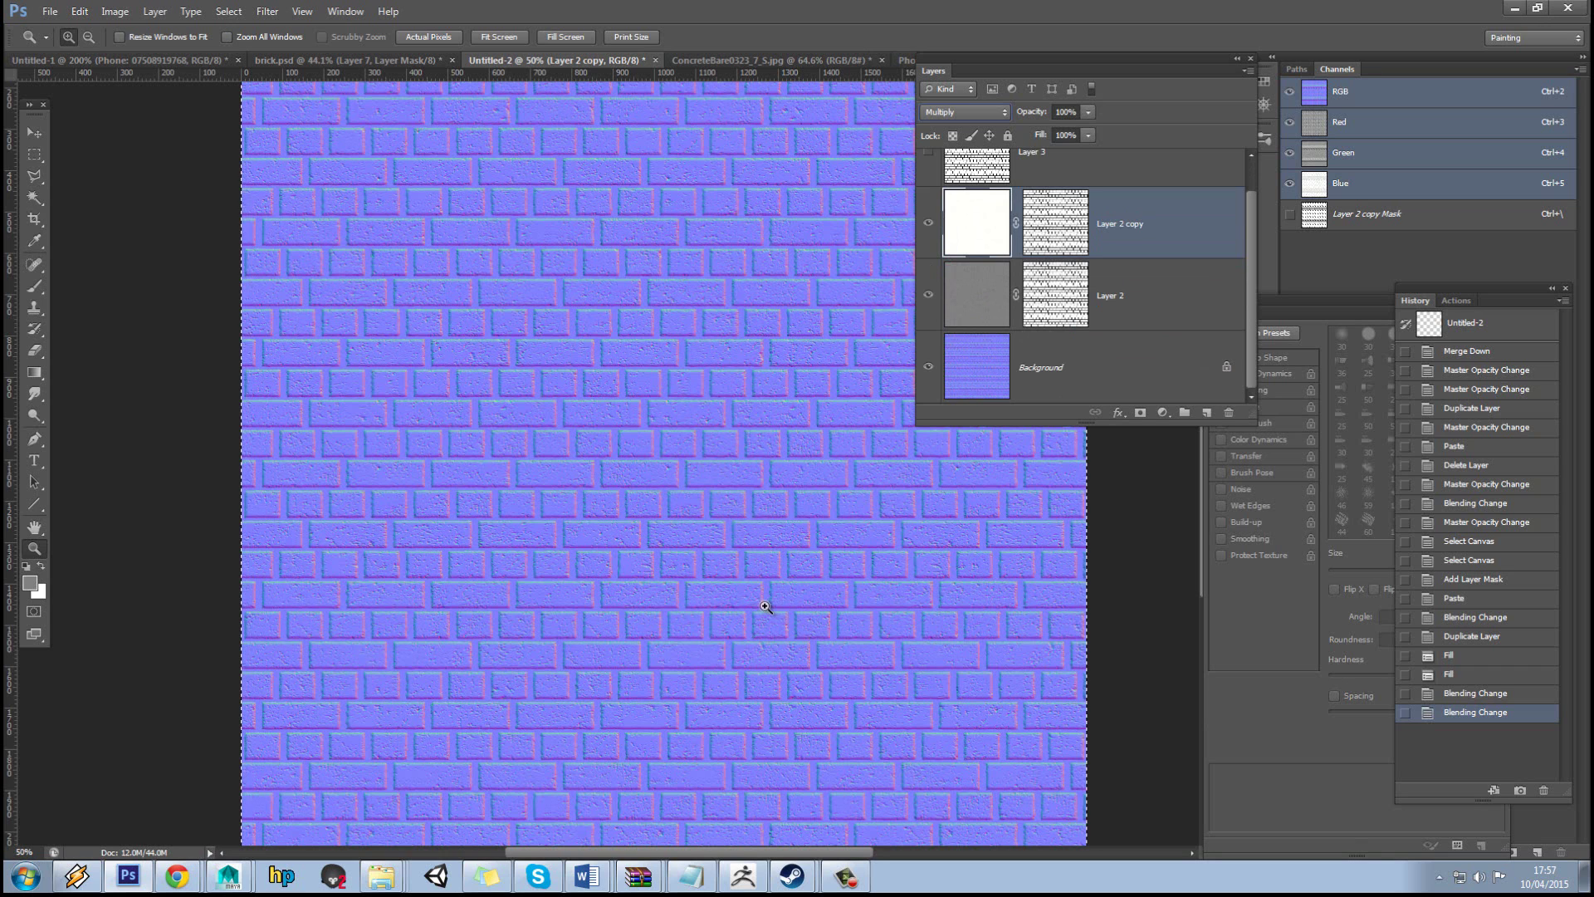
key("shift+minus")
key("shift+minus")
key("shift+minus")
key("shift+plus")
key("shift+plus")
key("shift+plus")
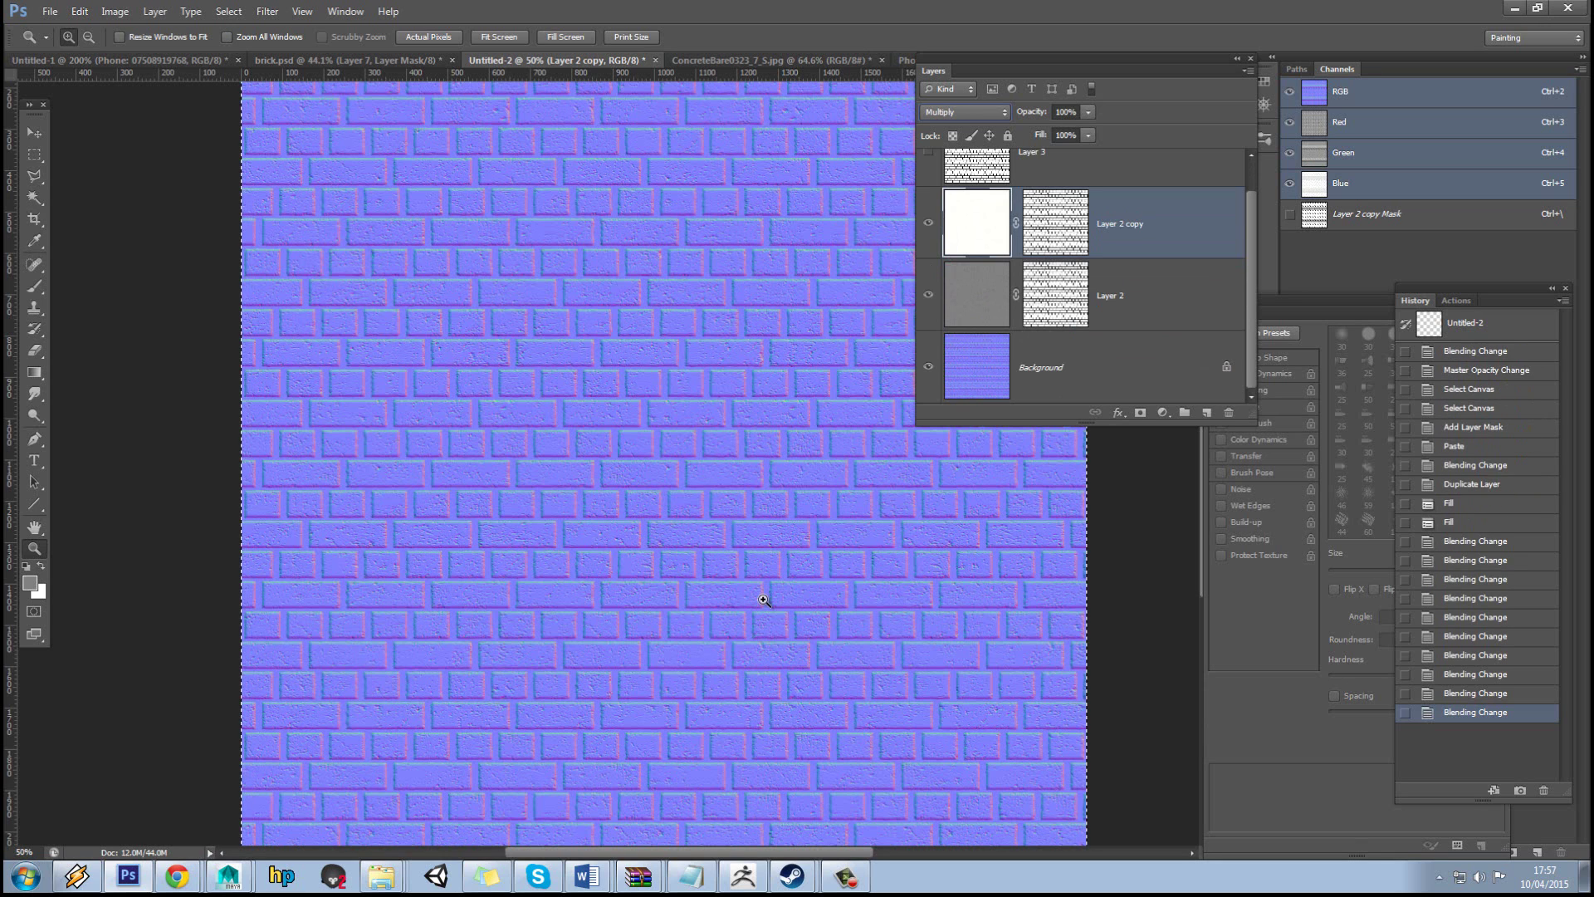